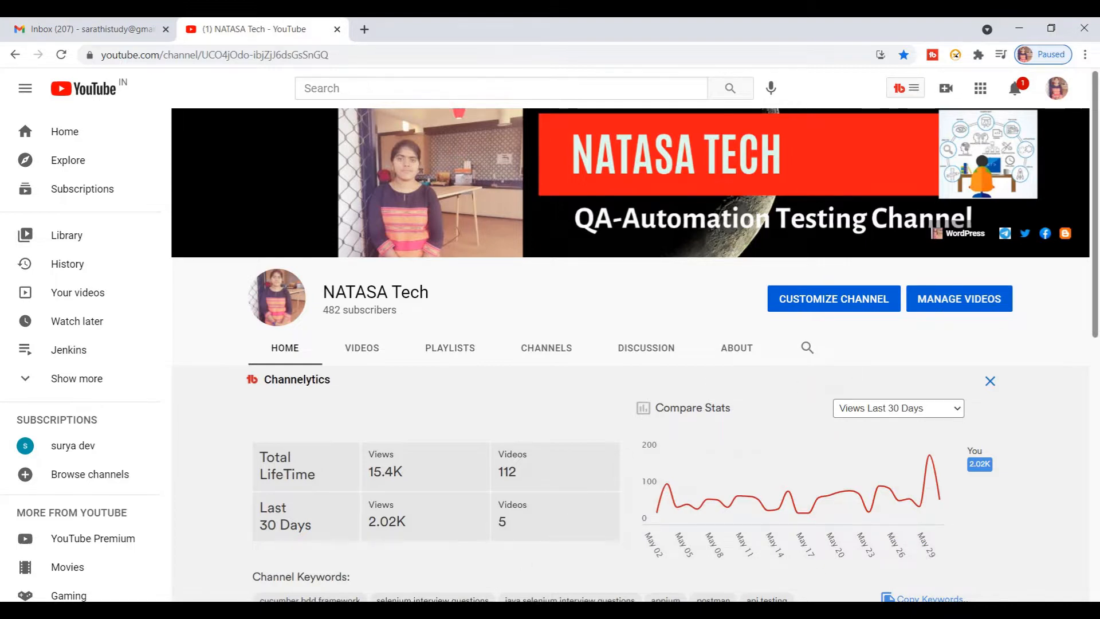
# Step: Open the local Jenkins server at localhost:8080 in a new browser tab
pyautogui.moveTo(396, 610)
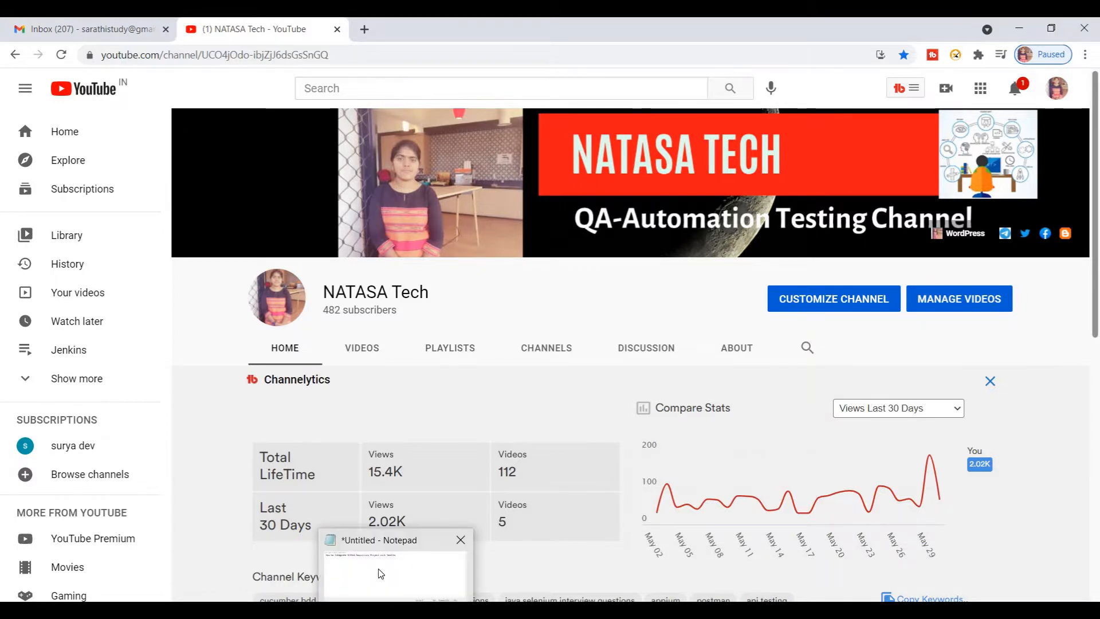
pyautogui.moveTo(380, 573)
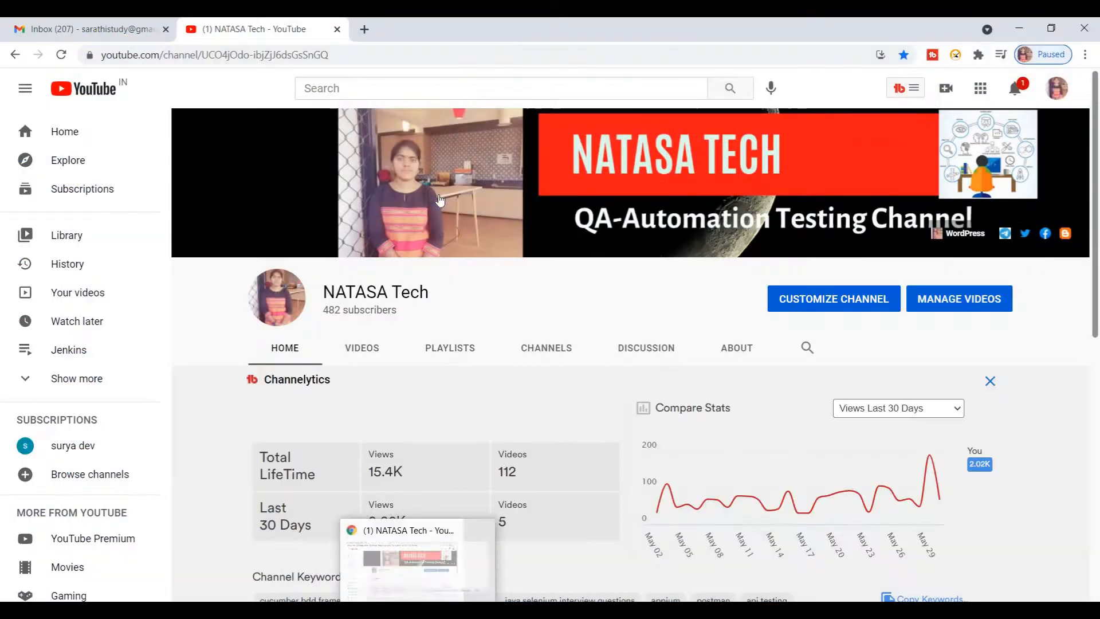
pyautogui.click(365, 30)
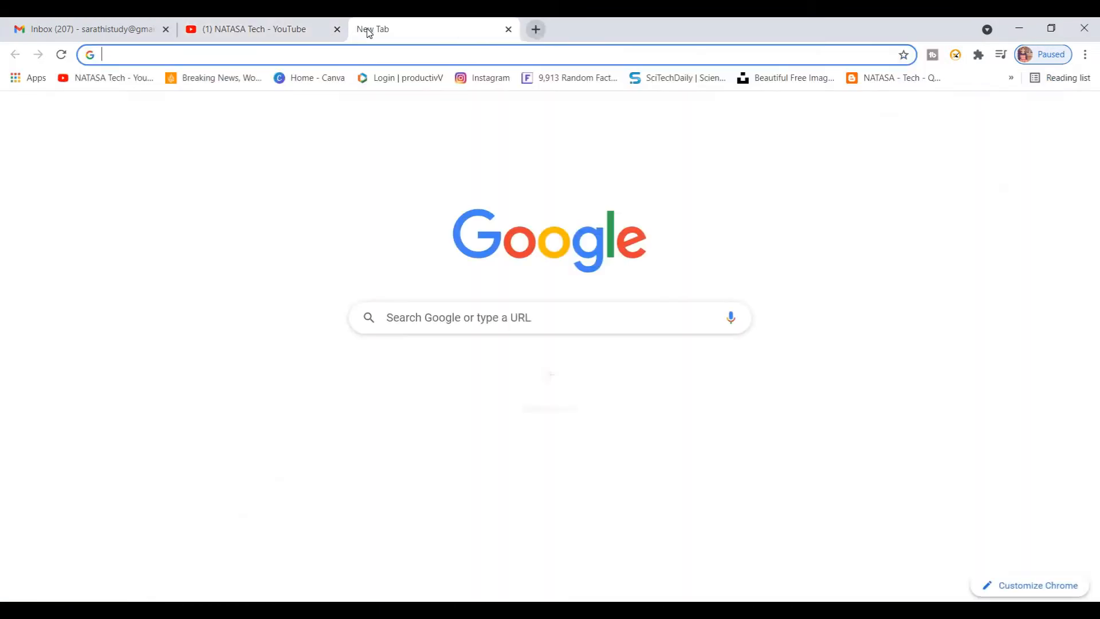
pyautogui.write('l')
pyautogui.press('Return')
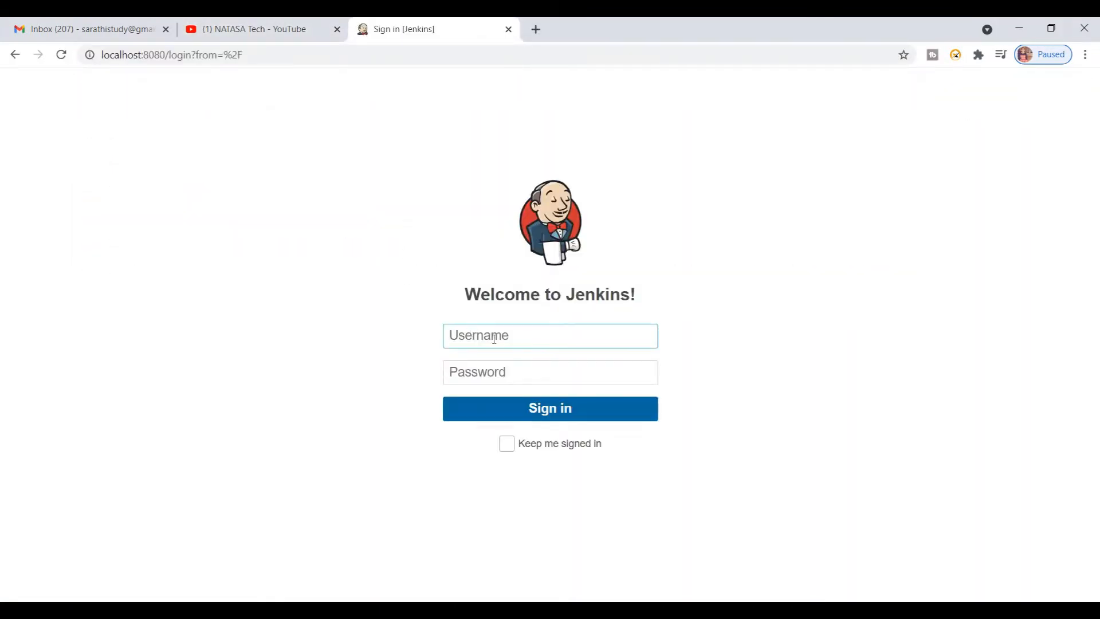
# Step: Sign in to Jenkins with the account username and password
pyautogui.write('natasa_tech')
pyautogui.press('Tab')
pyautogui.write('**********')
pyautogui.press('Return')
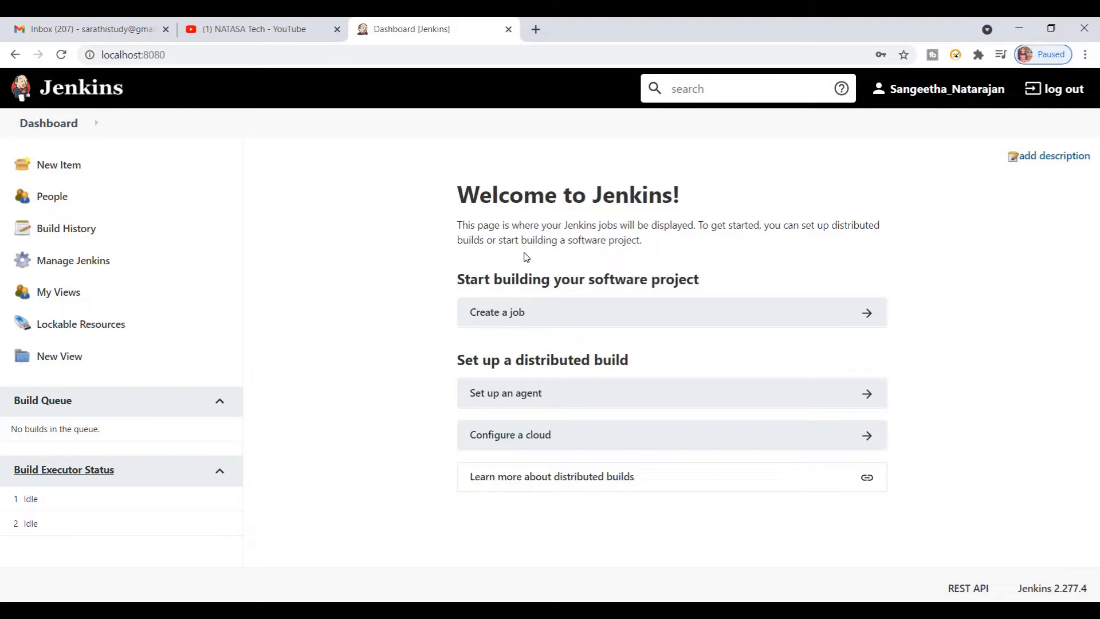
# Step: Look through the NATASA Tech channel's playlists as far as Jenkins, return to the Jenkins dashboard and view the topic note in Notepad
pyautogui.click(259, 33)
pyautogui.click(453, 350)
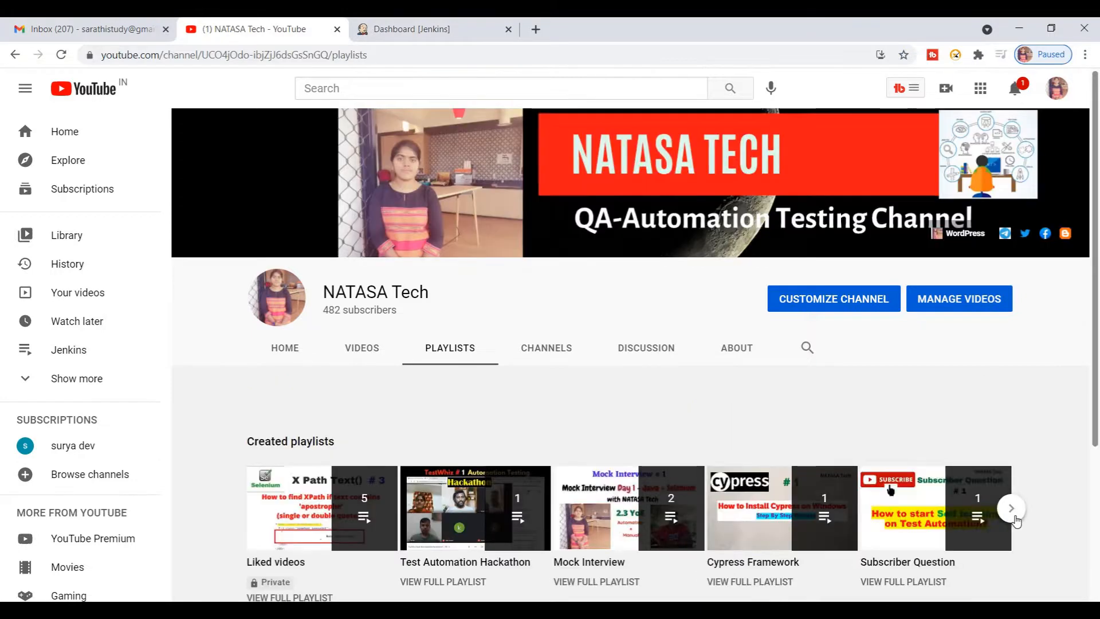
pyautogui.click(1011, 509)
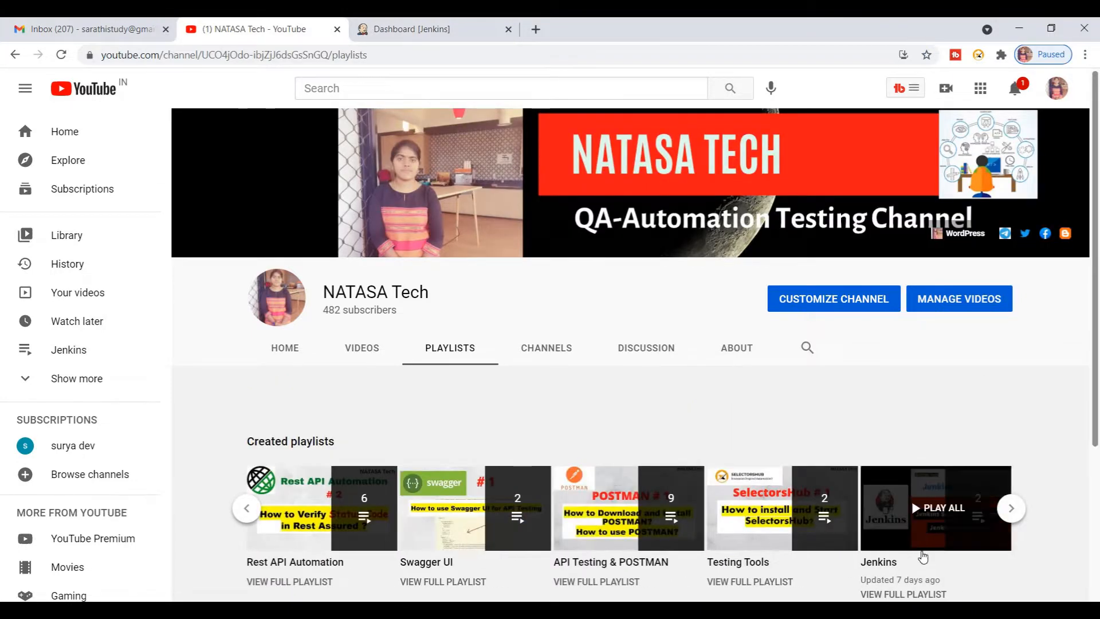
pyautogui.click(428, 29)
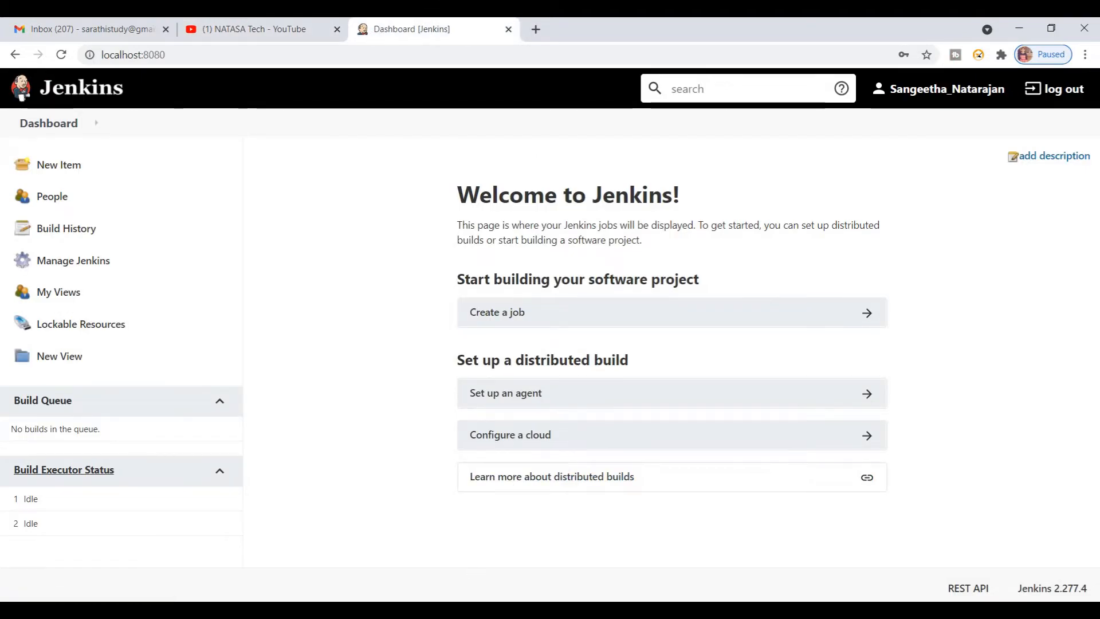
pyautogui.hotkey('alt', 'Tab')
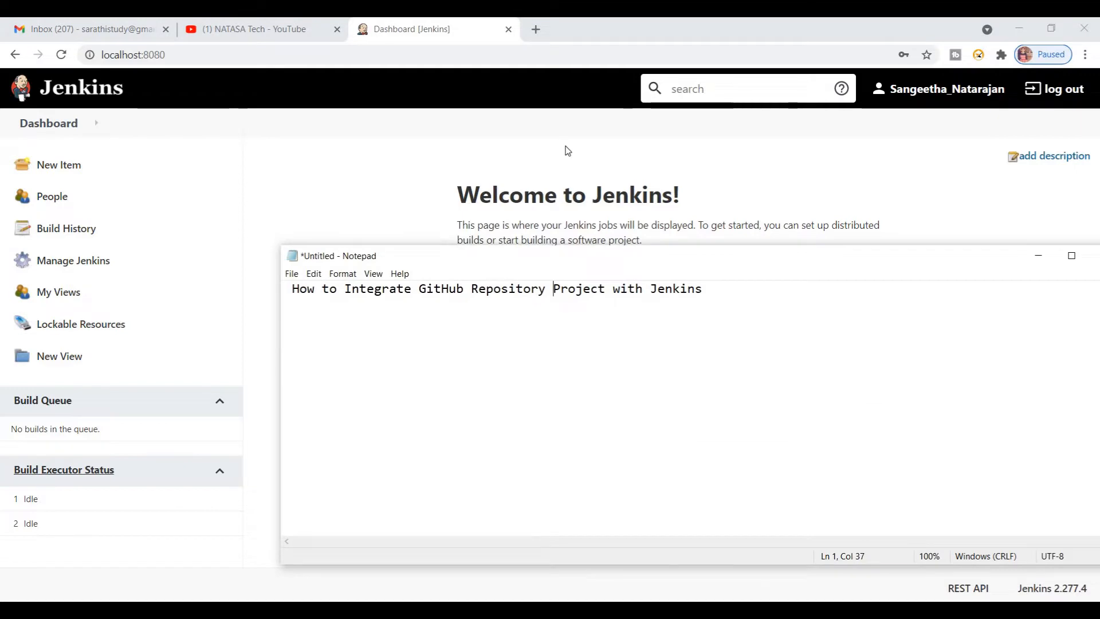
# Step: Open github.com in a new browser tab and start a new repository
pyautogui.click(536, 31)
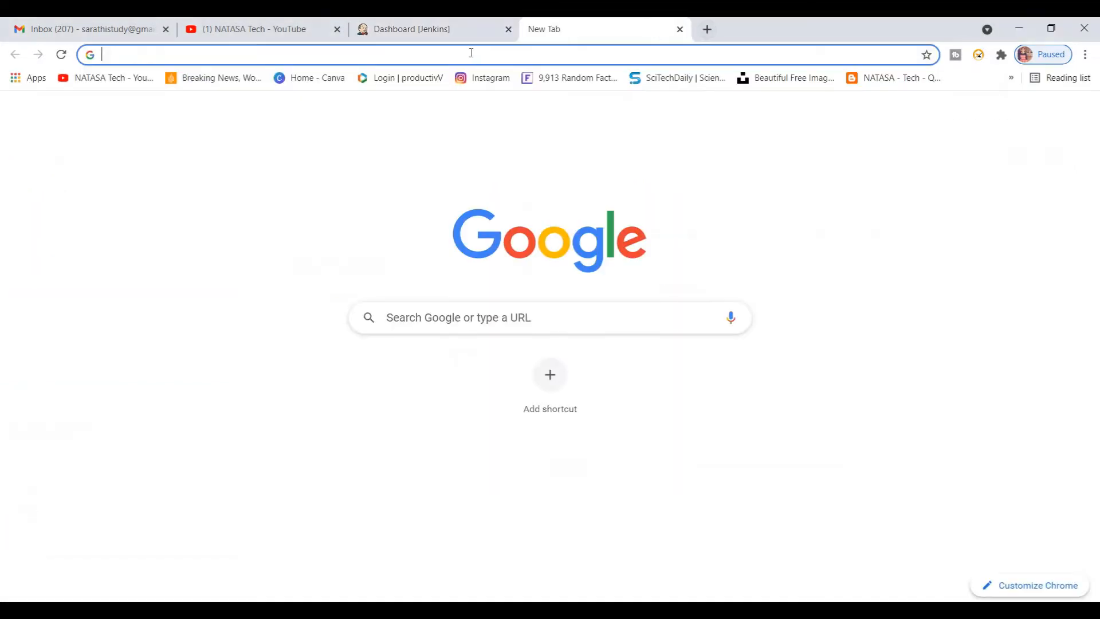
pyautogui.write('git')
pyautogui.press('Return')
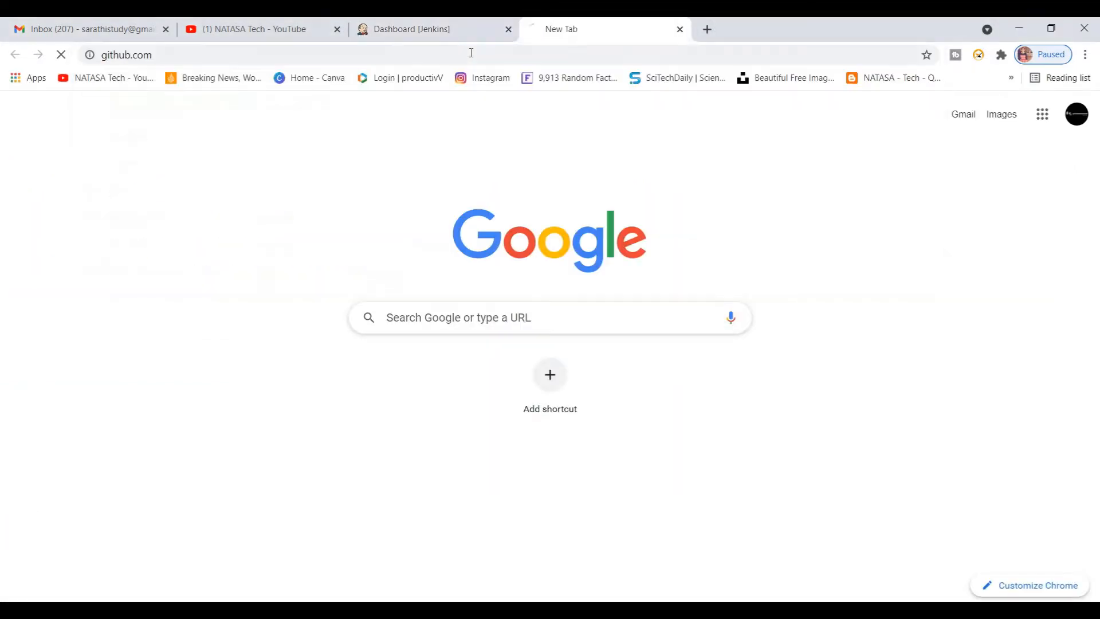
pyautogui.click(195, 147)
# Step: Name the repository JenkinsGitHubDemo and create it with public visibility
pyautogui.click(488, 268)
pyautogui.write('Jenkins')
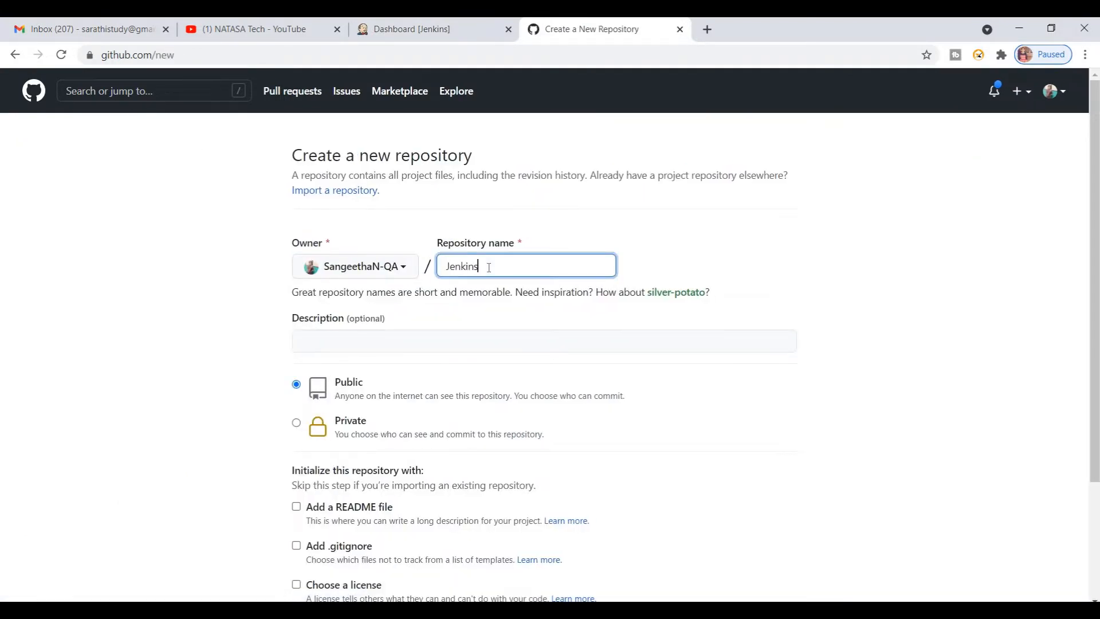
pyautogui.write('GitHubD')
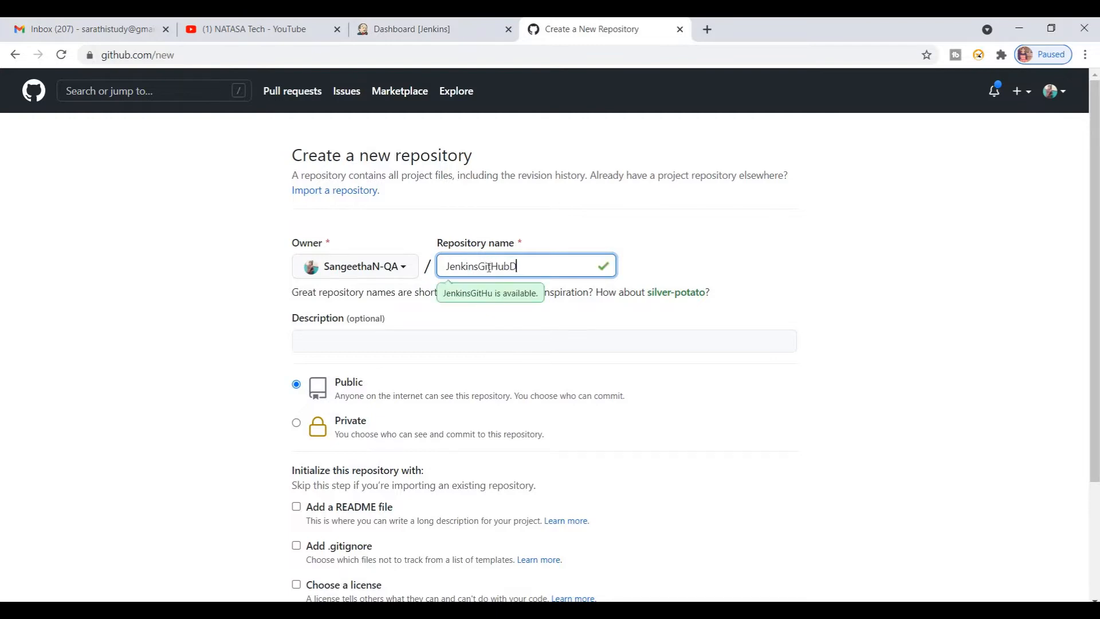
pyautogui.write('emo')
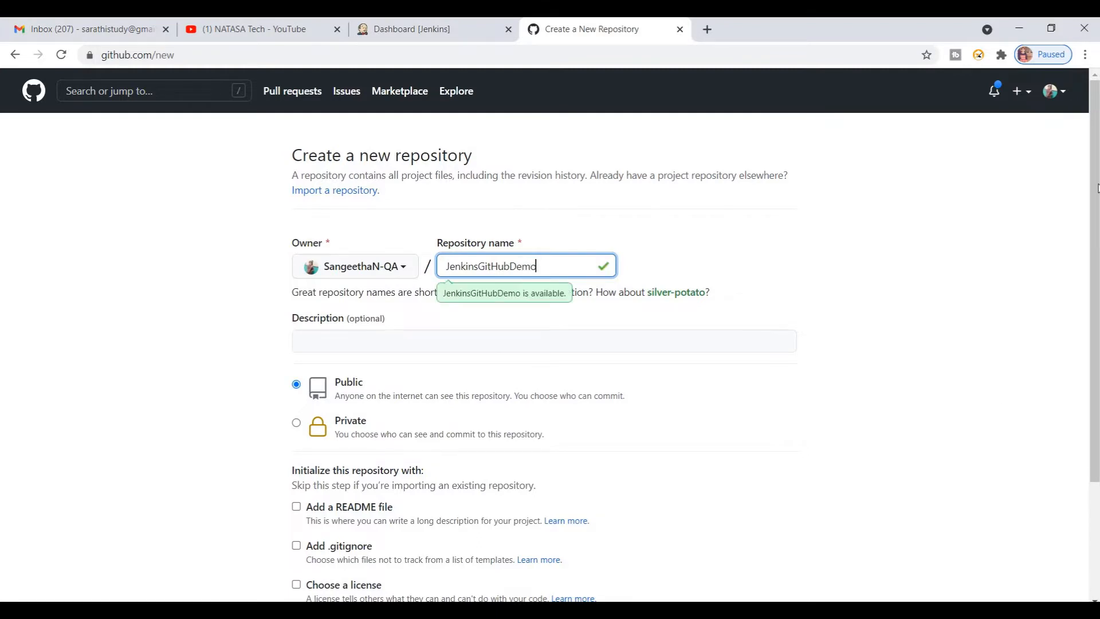
pyautogui.scroll(-3, 437, 433)
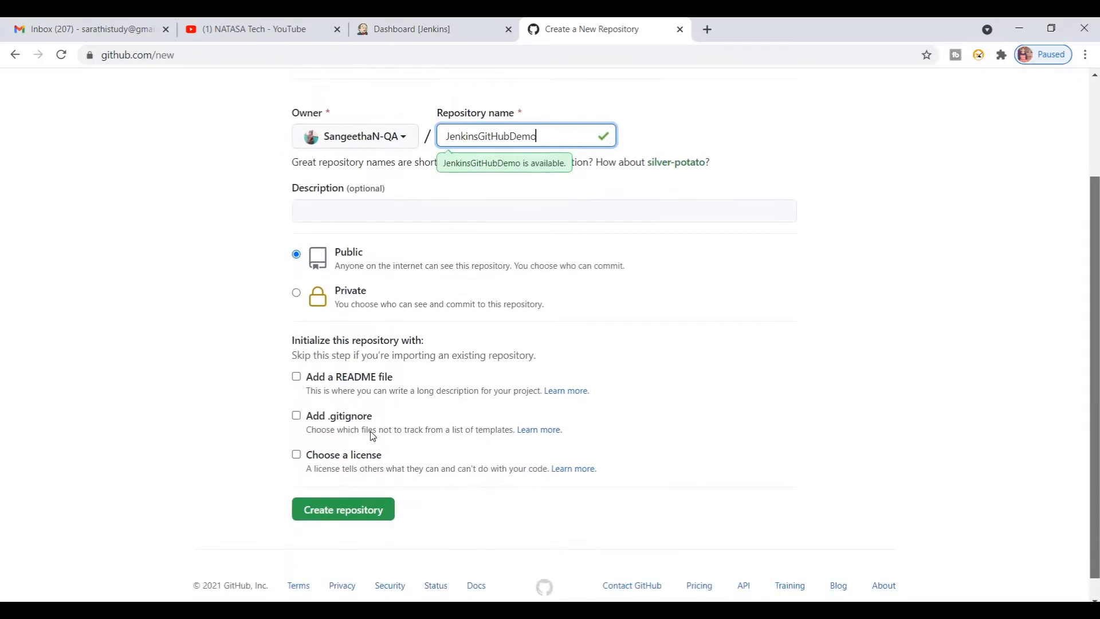
pyautogui.click(344, 492)
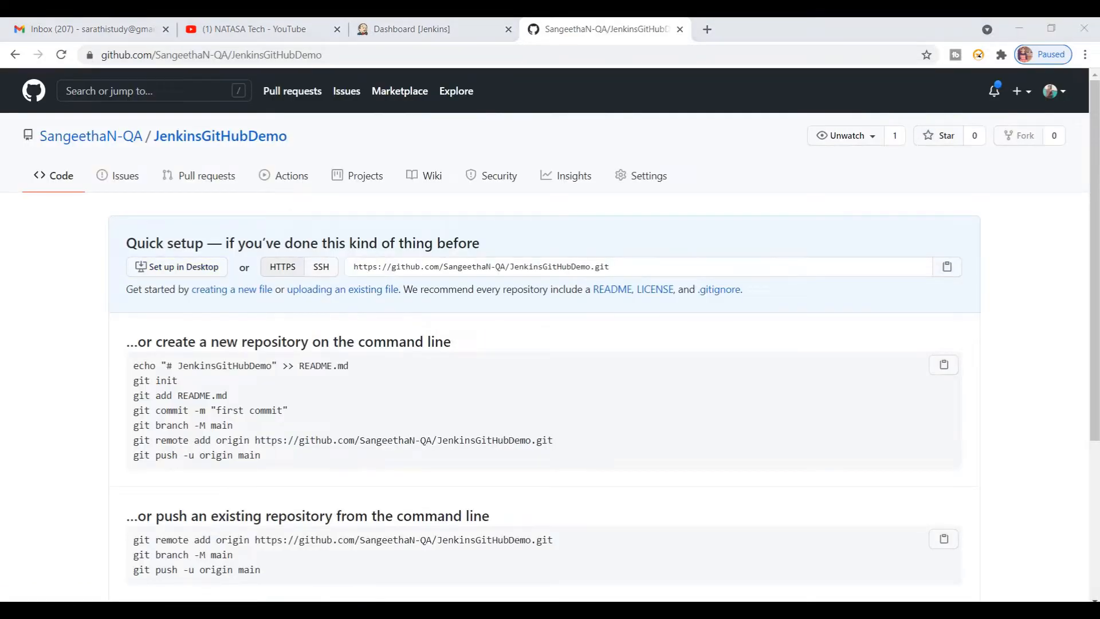
# Step: Switch to Eclipse, open SampleTest_1.java and show the natasaTech_Jenkins project folder in the system's file explorer
pyautogui.hotkey('alt', 'Tab')
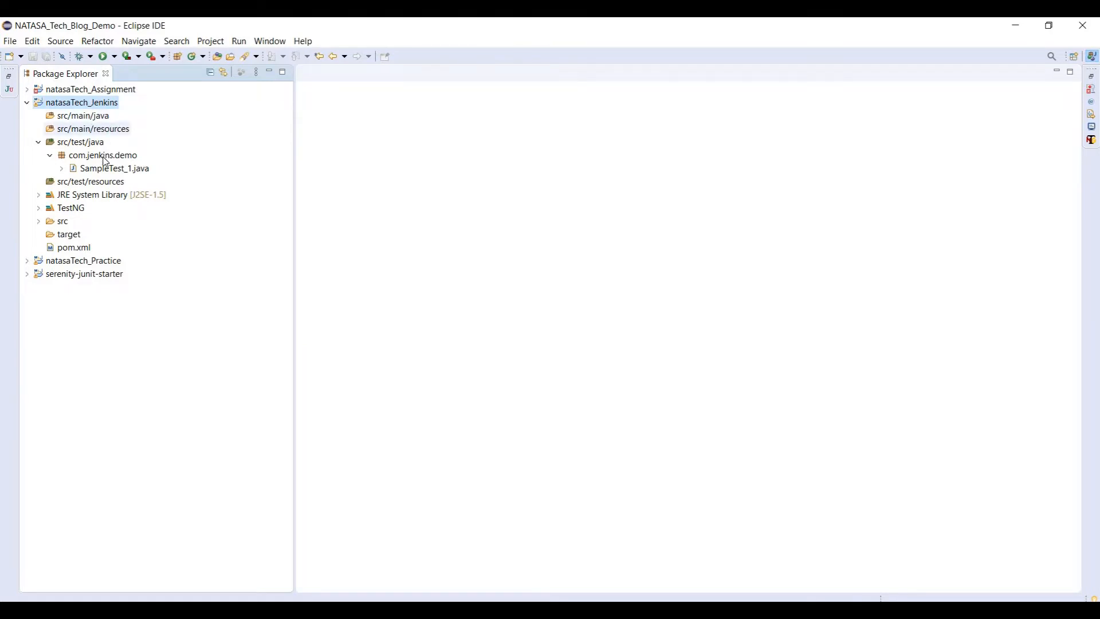
pyautogui.doubleClick(102, 169)
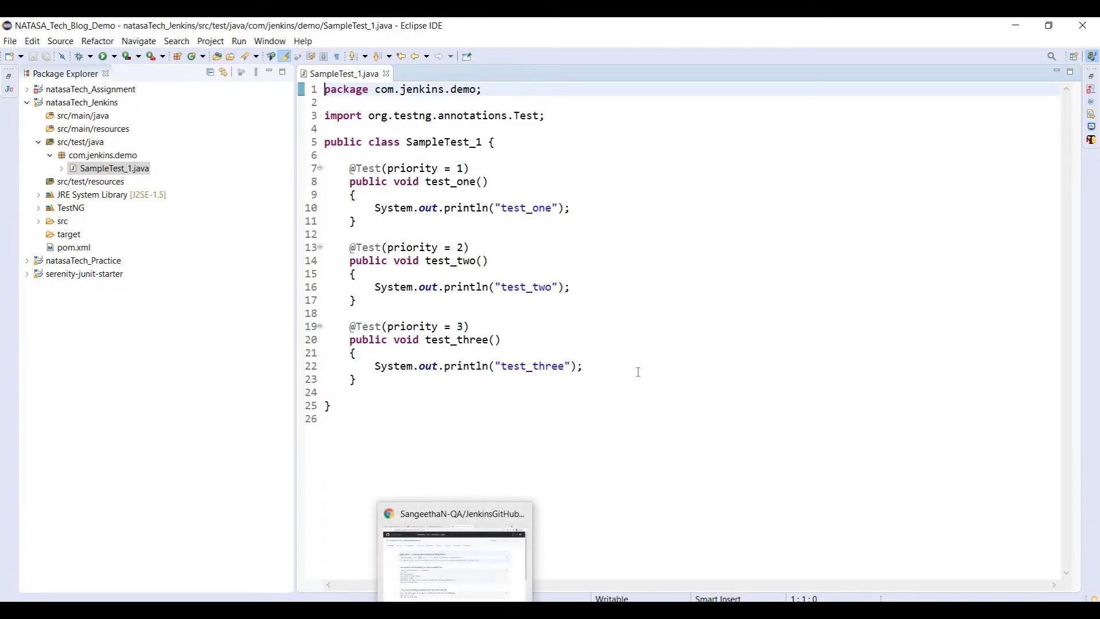
pyautogui.rightClick(105, 106)
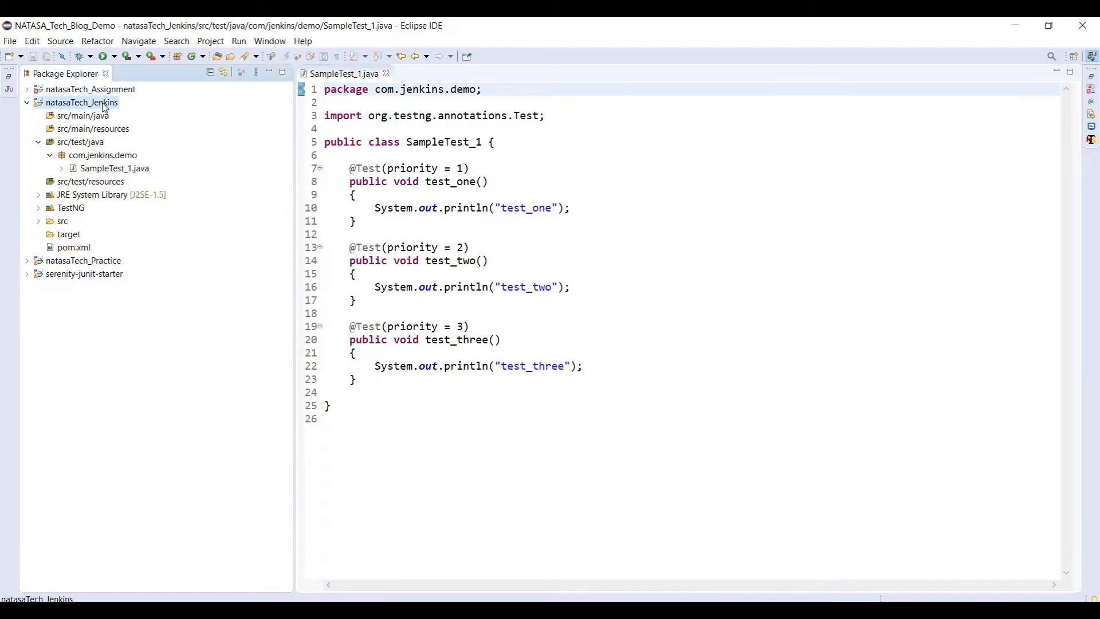
pyautogui.moveTo(338, 173)
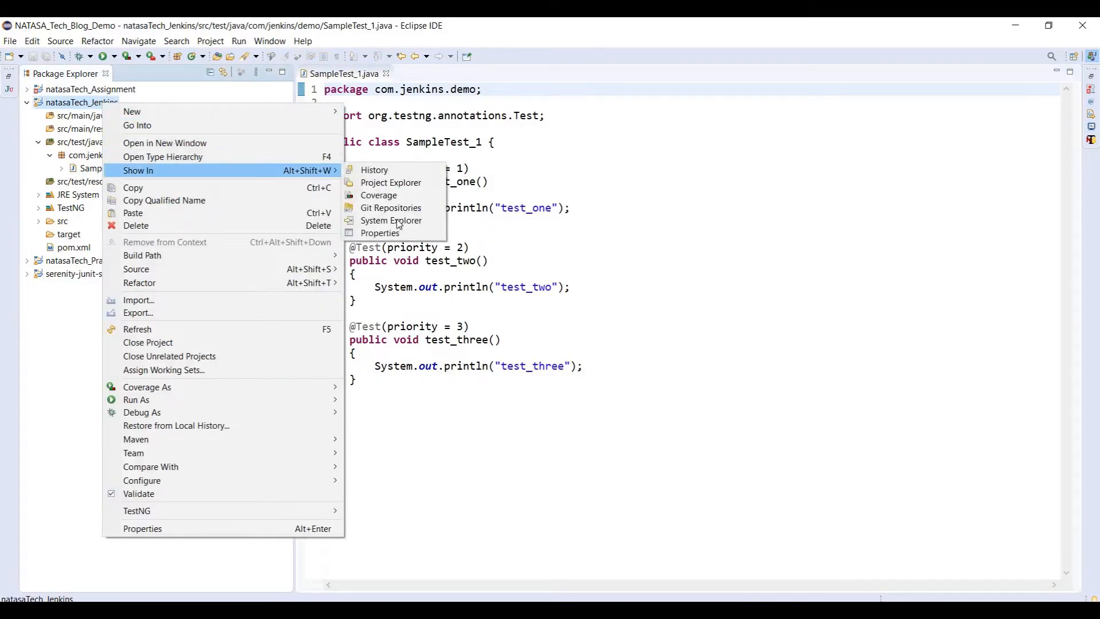
pyautogui.click(403, 221)
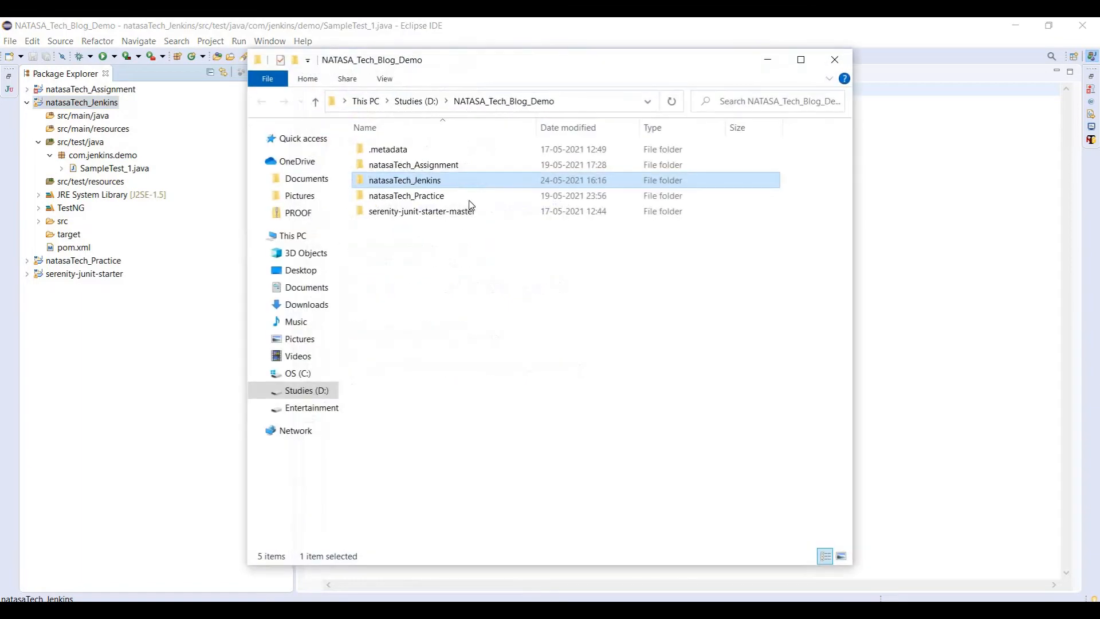
pyautogui.rightClick(429, 185)
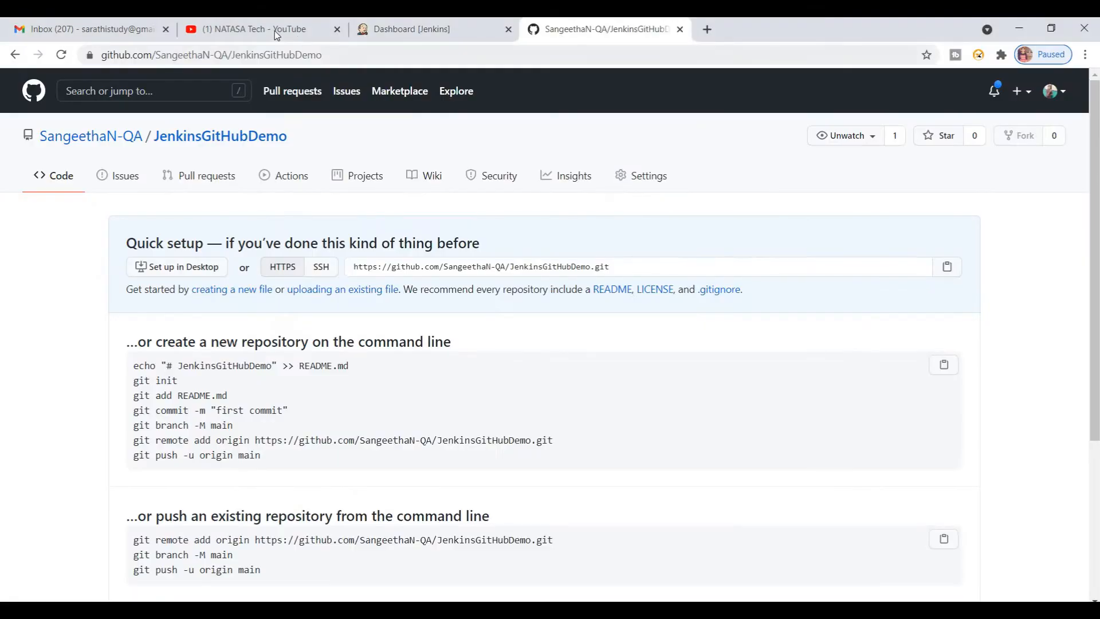
# Step: Switch to the browser and look through the channel's remaining playlists to find the Git one
pyautogui.click(274, 30)
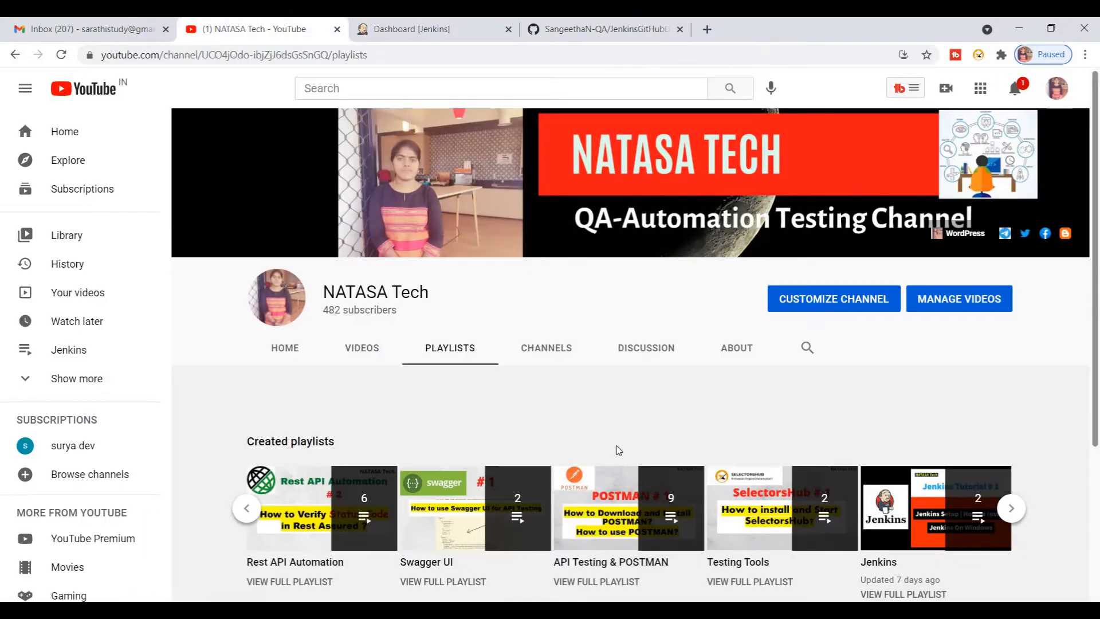
pyautogui.click(1012, 509)
pyautogui.click(1011, 509)
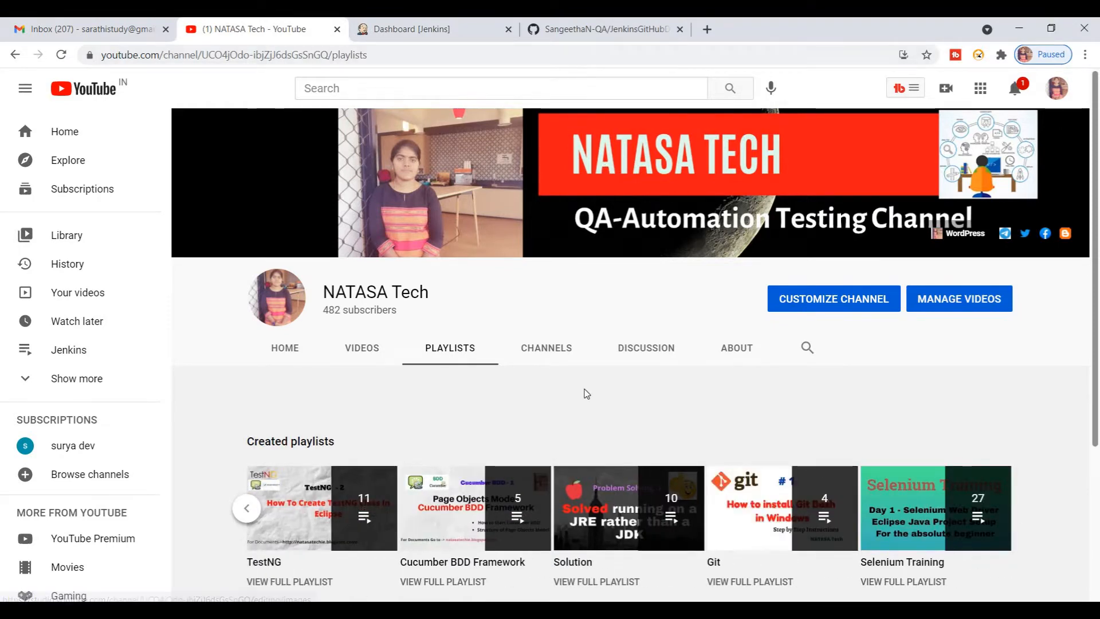
# Step: Return to the project's file explorer window and open Git Bash in the natasaTech_Jenkins folder
pyautogui.hotkey('alt', 'Tab')
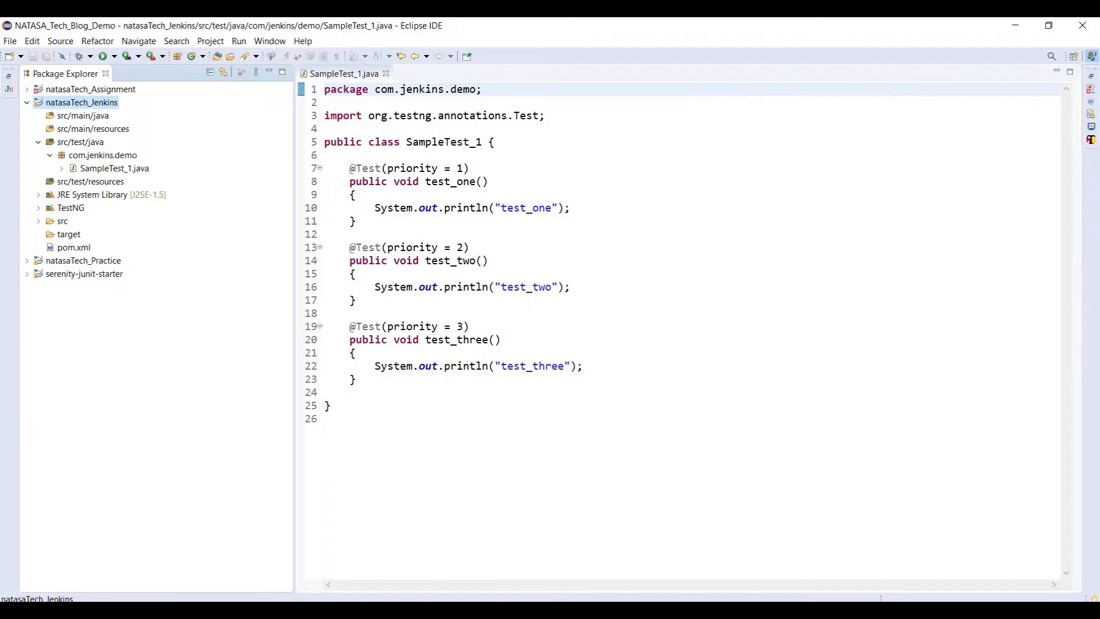
pyautogui.moveTo(441, 579)
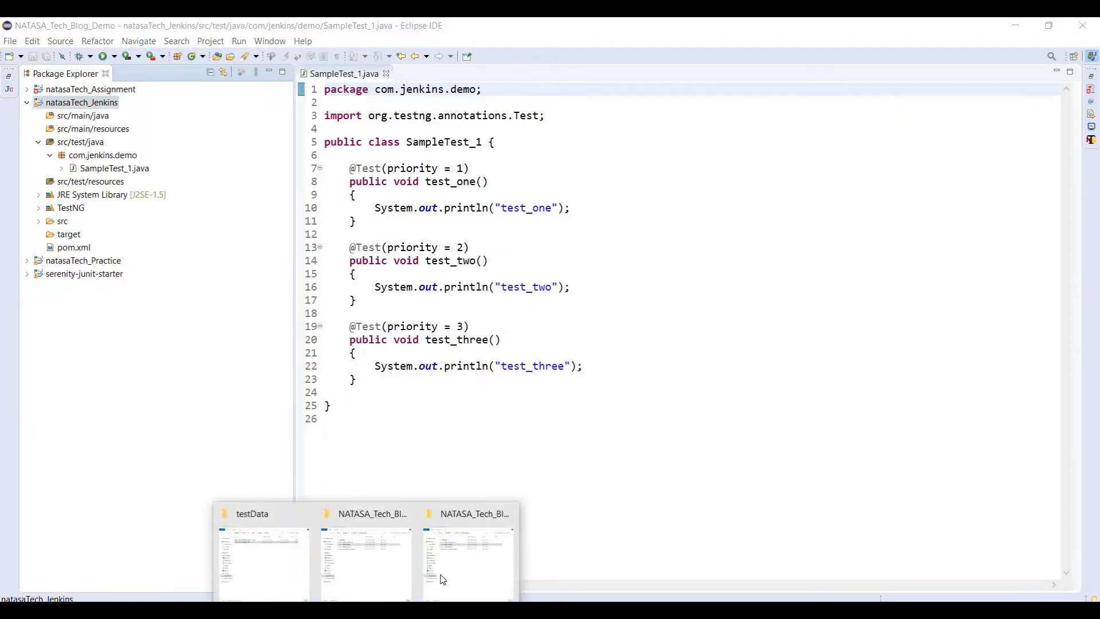
pyautogui.click(467, 564)
pyautogui.rightClick(416, 187)
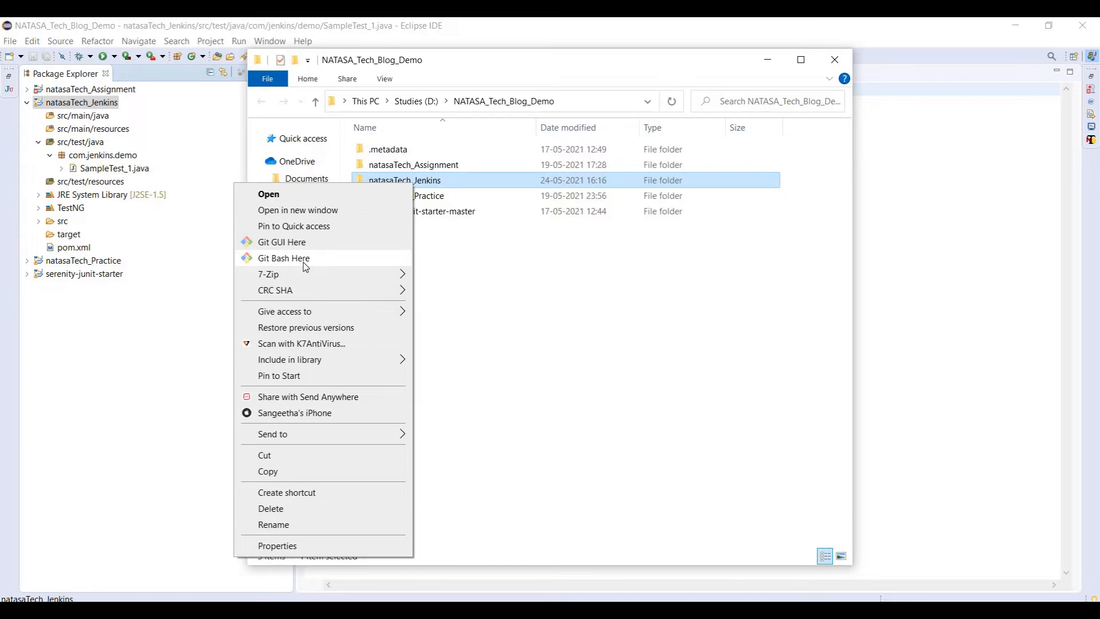
pyautogui.click(302, 263)
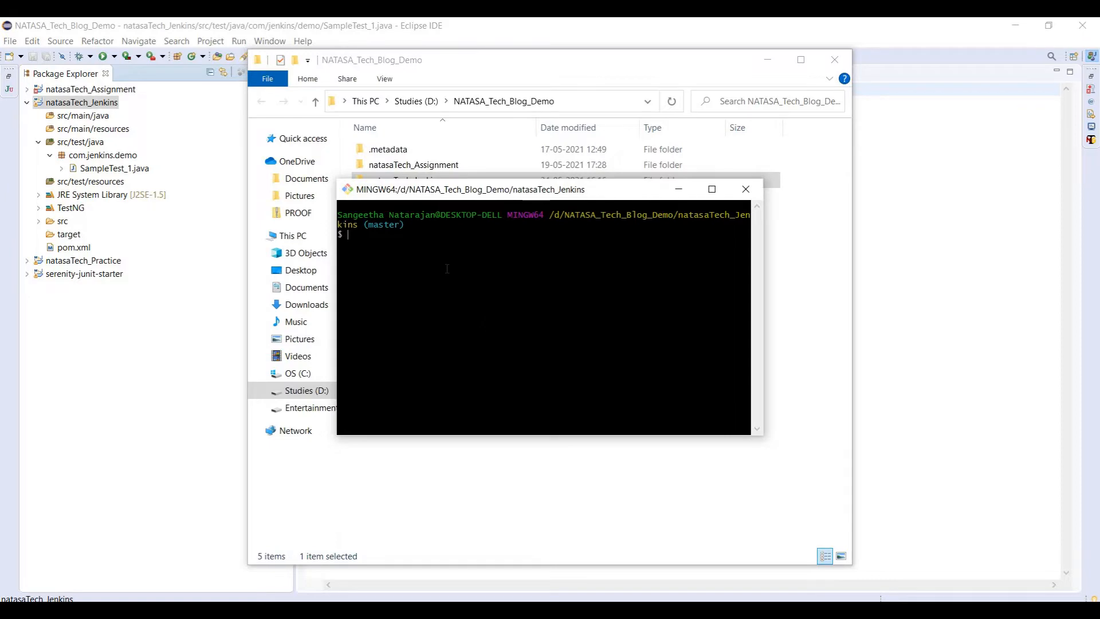
# Step: Show the JenkinsGitHubDemo setup commands on GitHub and place the Git Bash window over the page so the commands stay readable
pyautogui.click(395, 610)
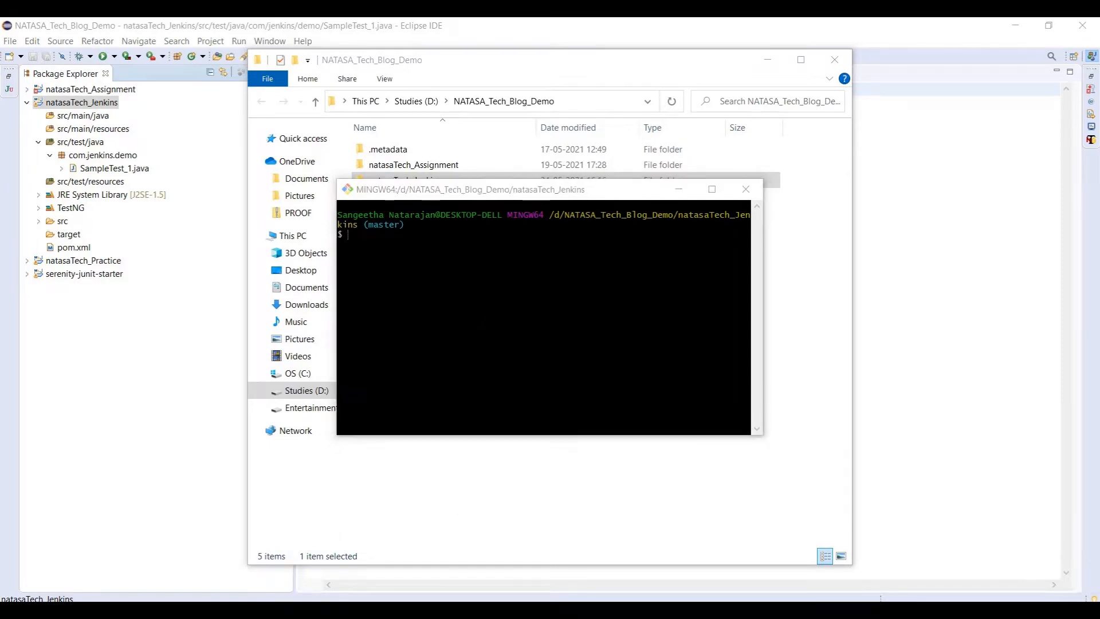
pyautogui.hotkey('ctrl', '4')
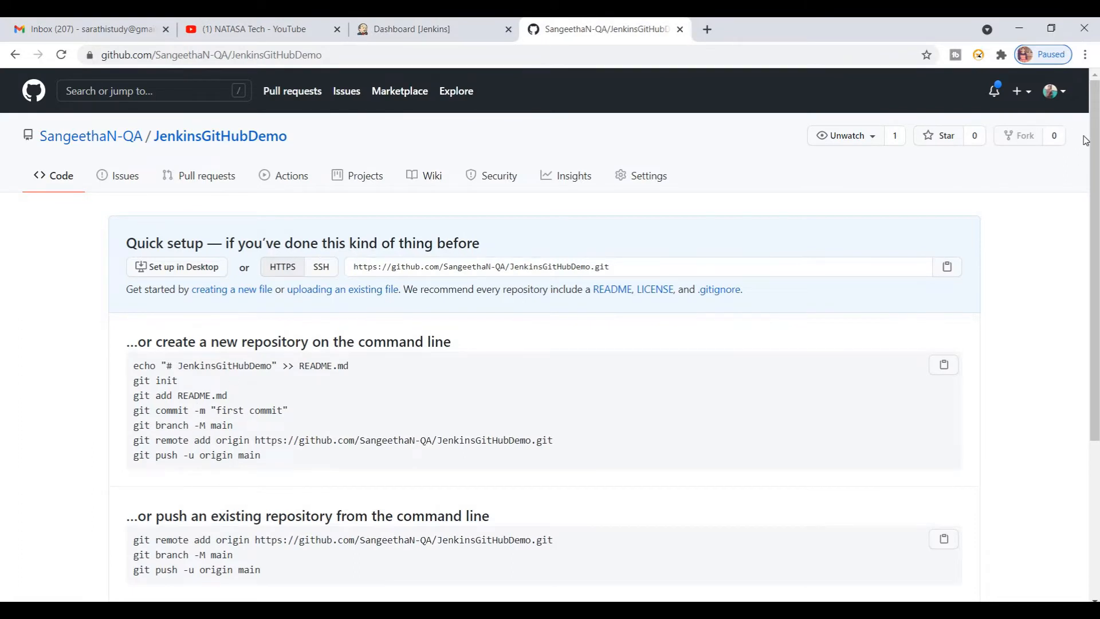
pyautogui.scroll(-1, 916, 241)
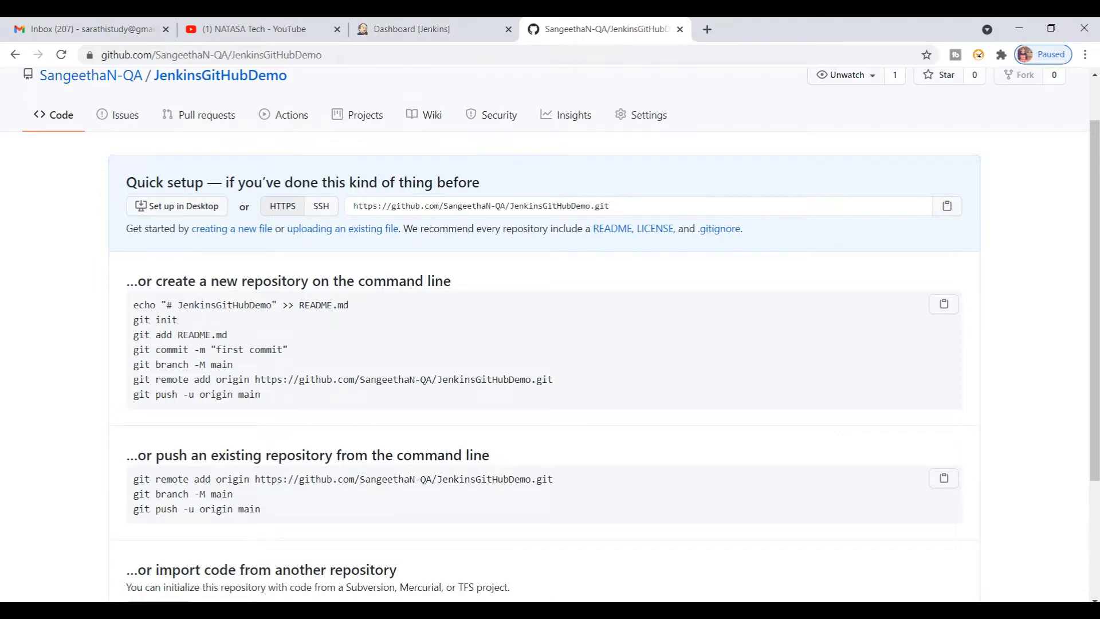
pyautogui.click(866, 609)
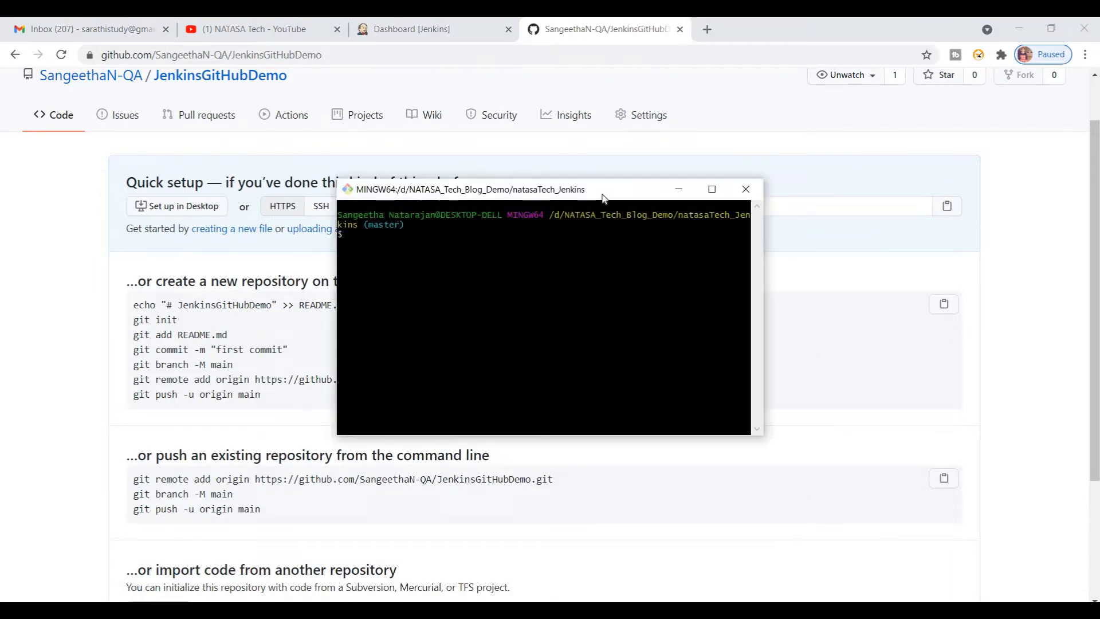
pyautogui.moveTo(535, 192); pyautogui.dragTo(655, 189)
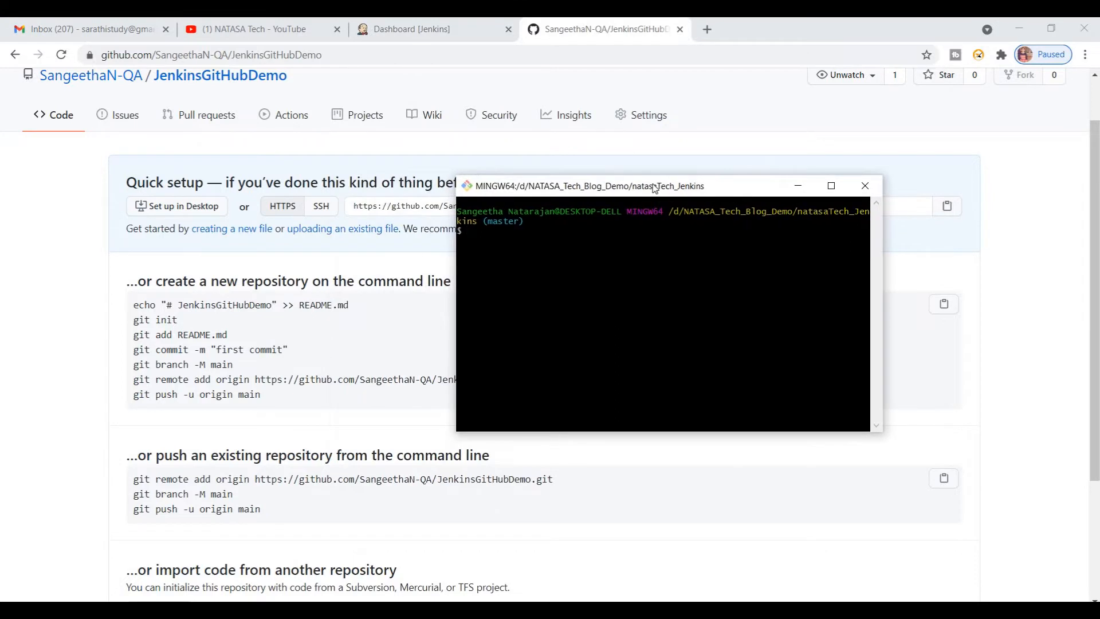
# Step: Set the Git Bash terminal font size to 12 pt and save the options
pyautogui.rightClick(654, 189)
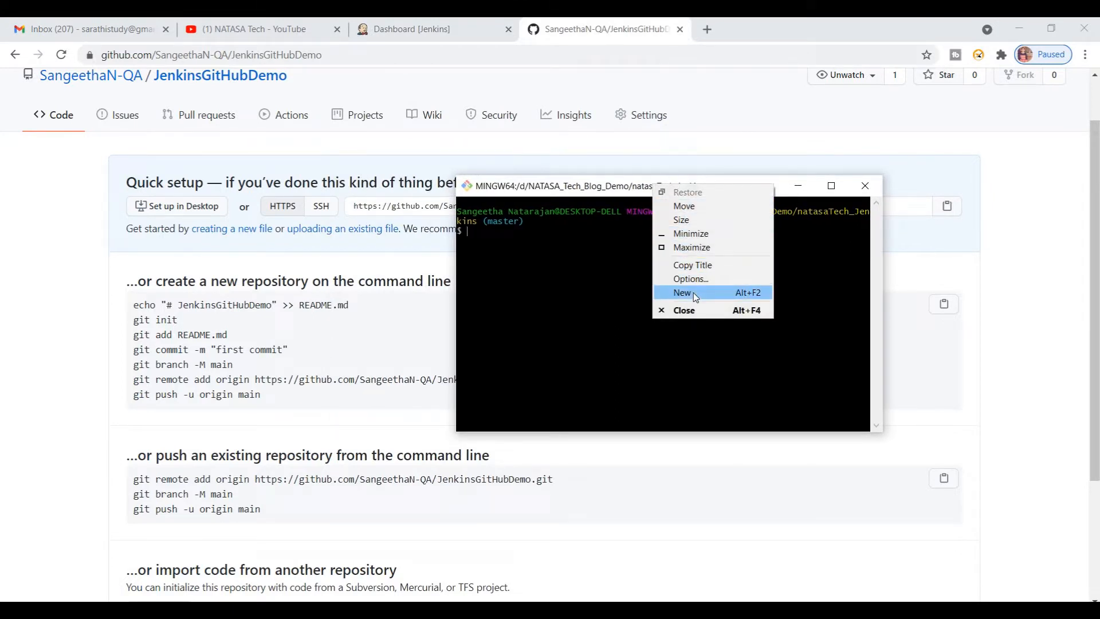
pyautogui.click(688, 278)
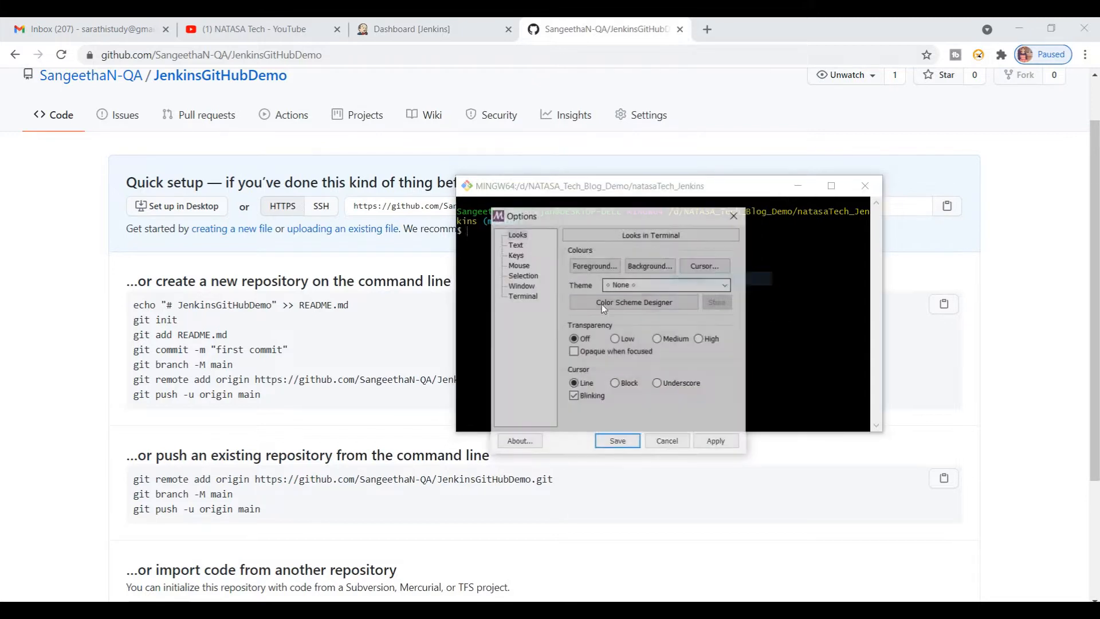
pyautogui.click(515, 244)
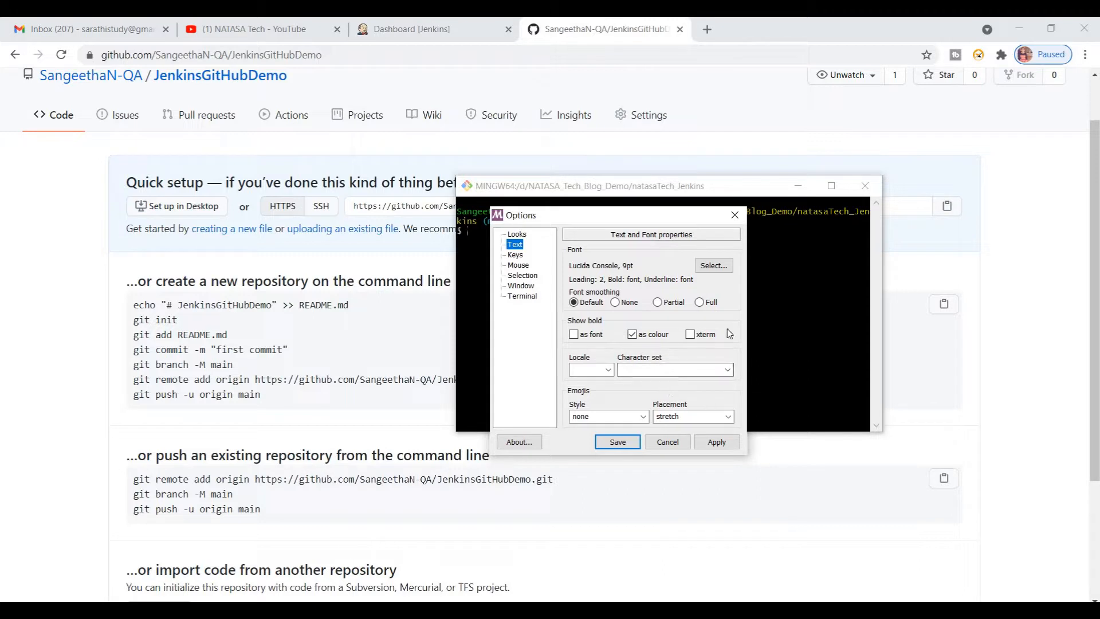
pyautogui.click(704, 266)
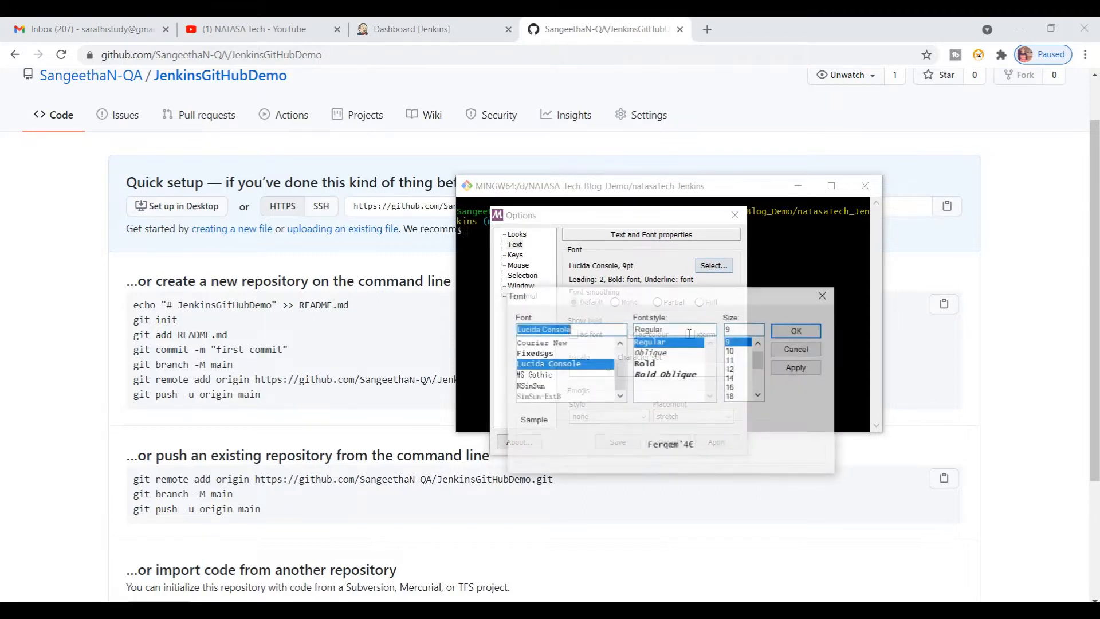
pyautogui.click(732, 369)
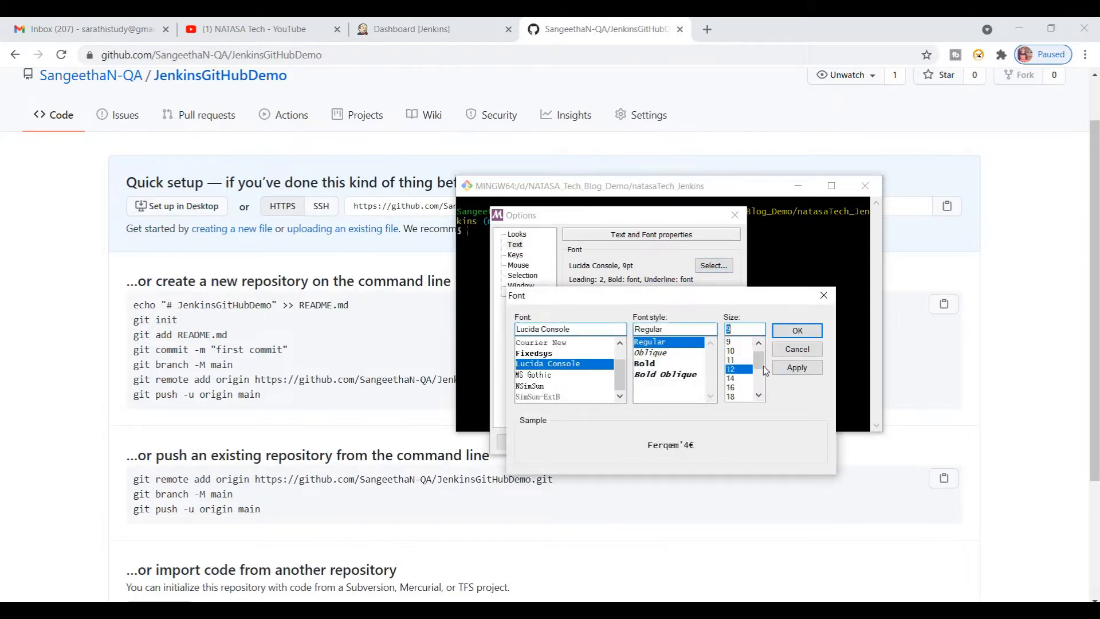
pyautogui.click(795, 330)
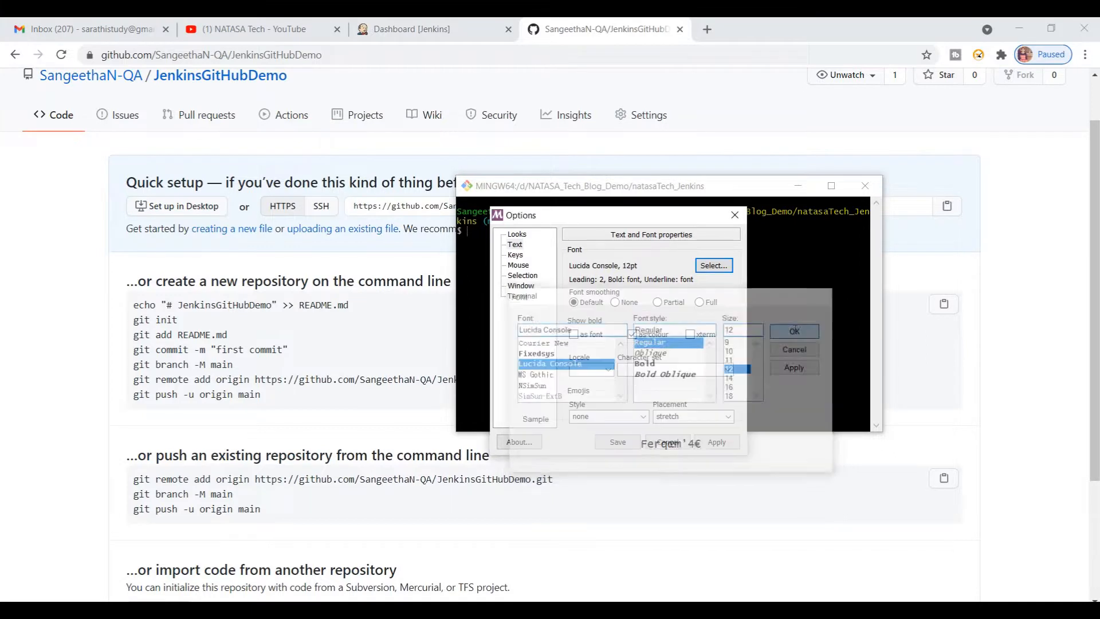
pyautogui.click(716, 444)
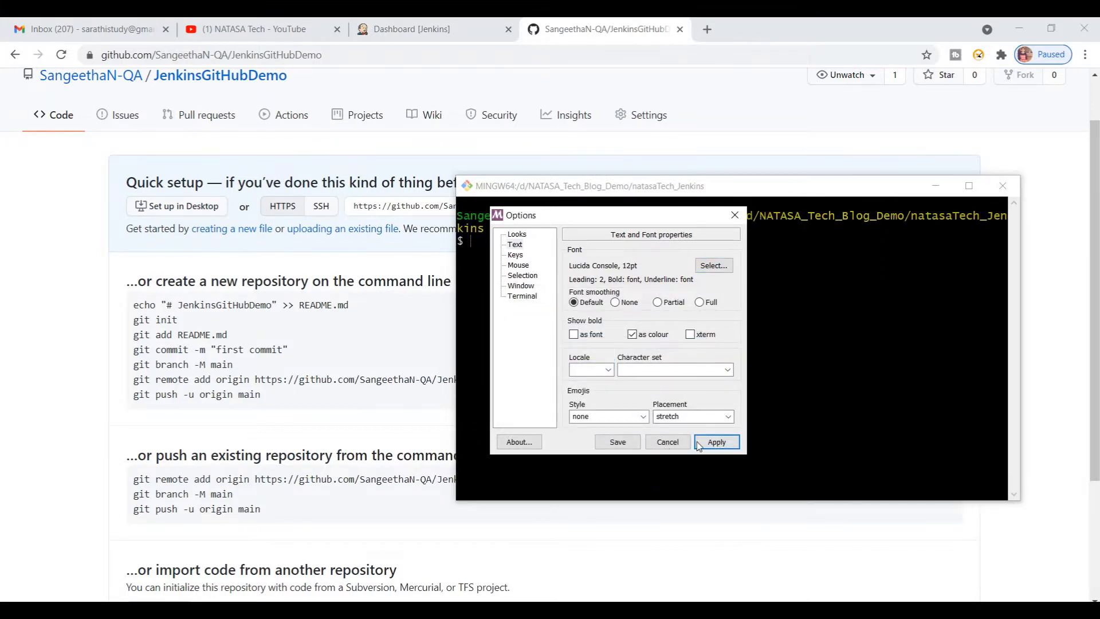
pyautogui.click(617, 441)
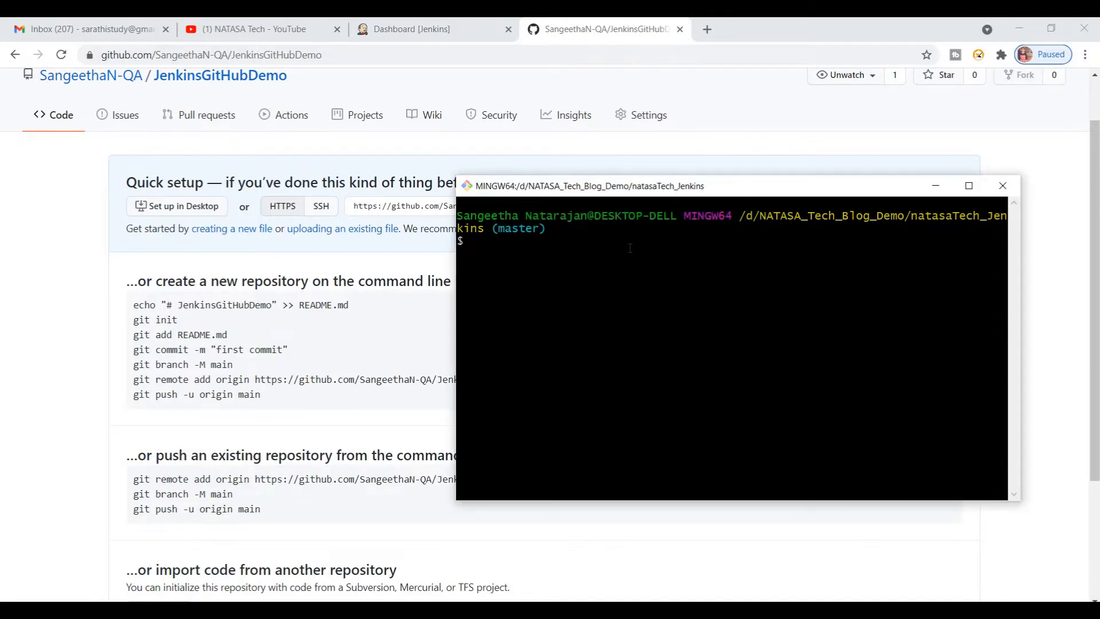
# Step: Run git init in the natasaTech_Jenkins folder
pyautogui.write('git init')
pyautogui.press('BackSpace')
pyautogui.press('BackSpace')
pyautogui.write('it')
pyautogui.press('Return')
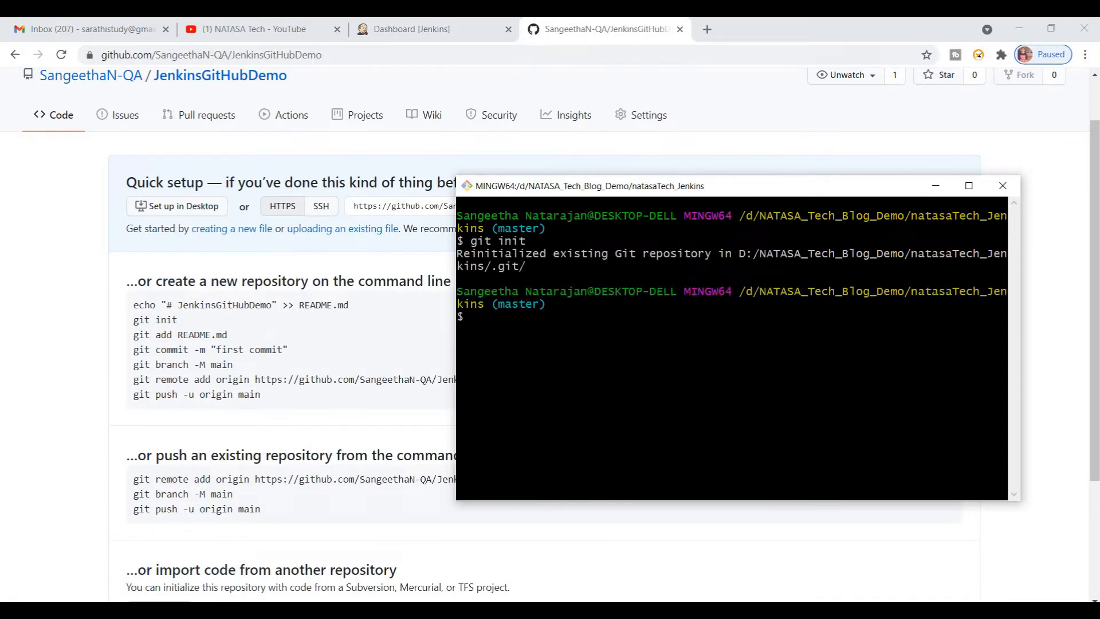
# Step: Switch to the file explorer and delete the existing .git folder from the natasaTech_Jenkins project folder
pyautogui.moveTo(365, 610)
pyautogui.click(365, 611)
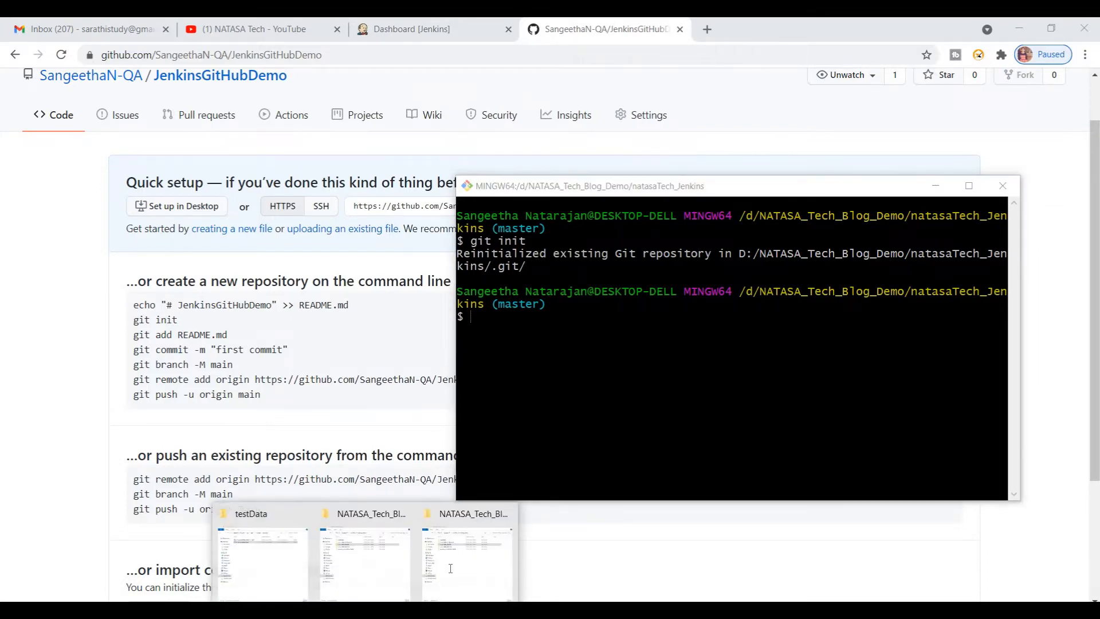
pyautogui.click(448, 567)
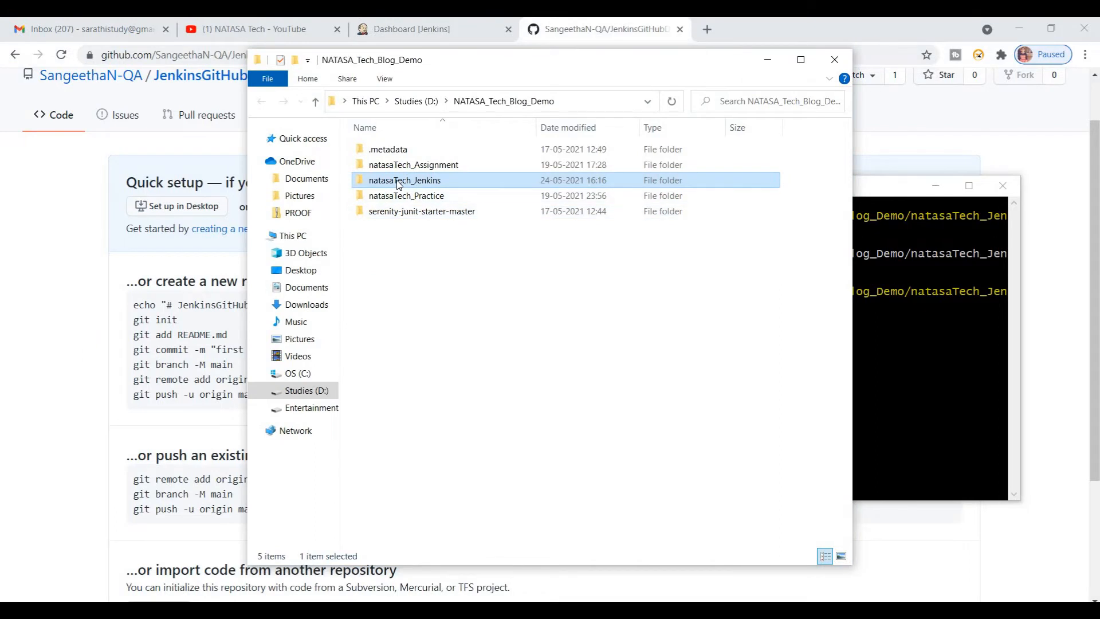
pyautogui.doubleClick(399, 182)
pyautogui.click(375, 154)
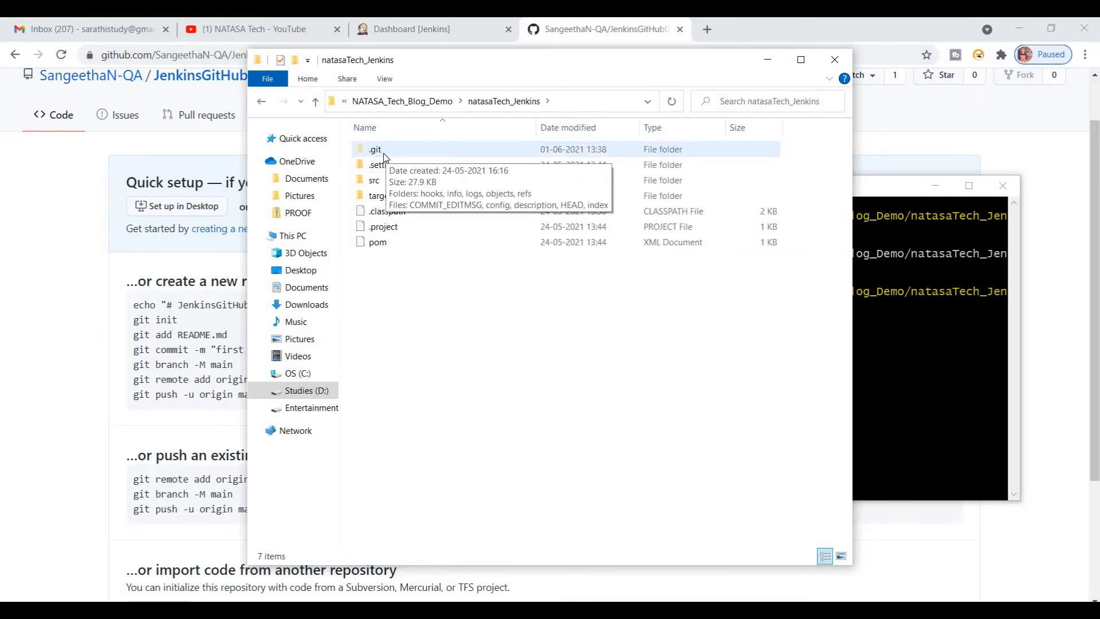
pyautogui.click(384, 155)
pyautogui.press('Delete')
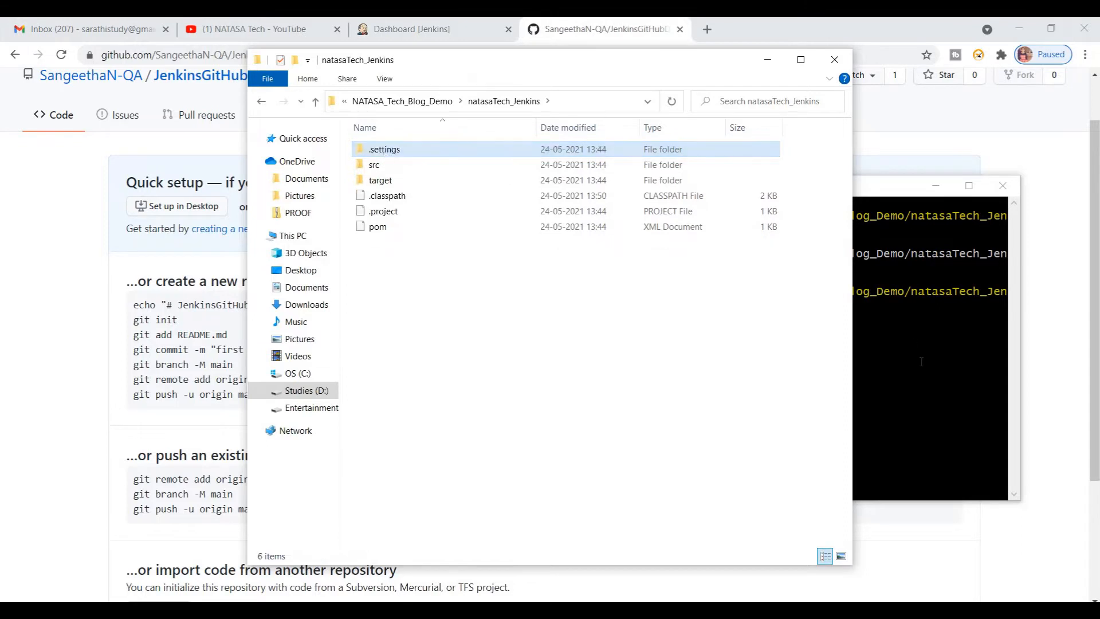
# Step: Initialize a fresh Git repository in the project folder with git init and put the file explorer window away
pyautogui.click(921, 361)
pyautogui.write('git init')
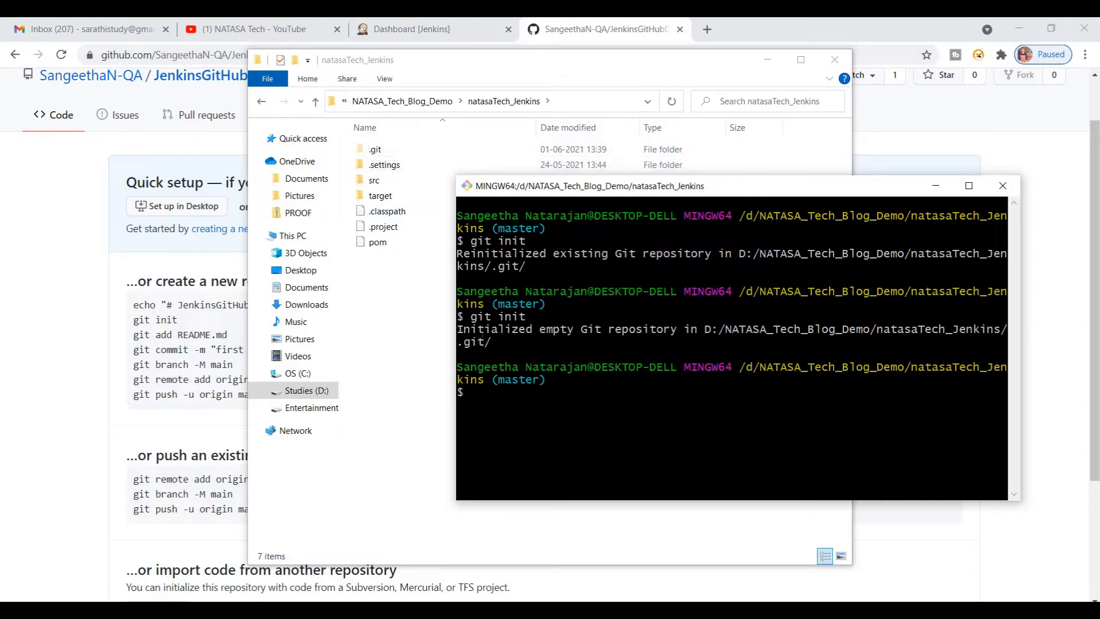
pyautogui.click(767, 61)
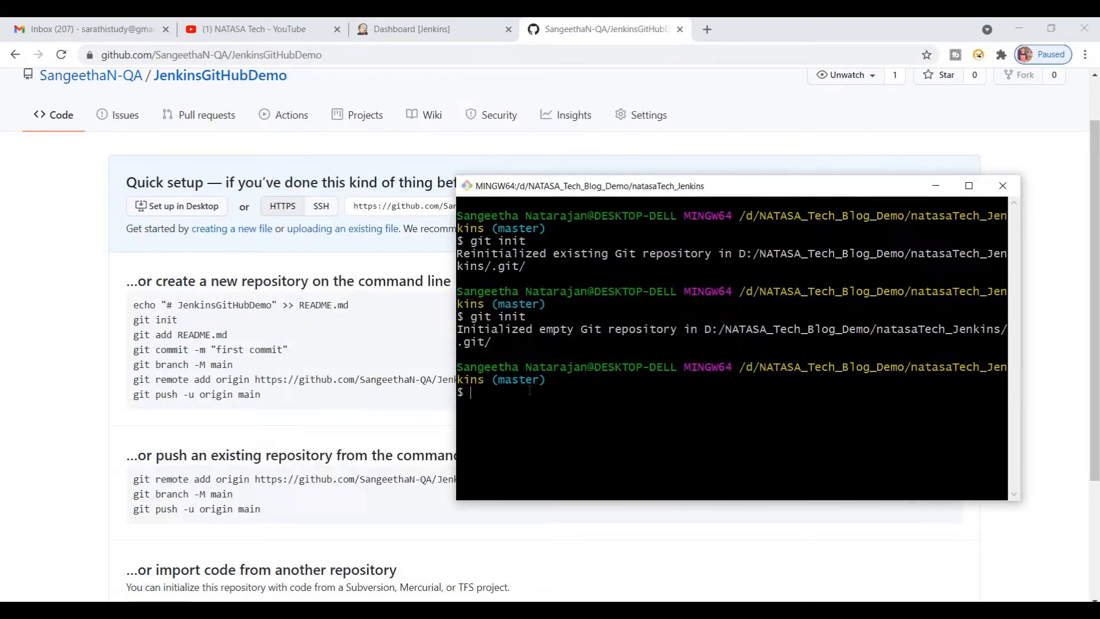
# Step: Stage all project files with git add
pyautogui.write('git add')
pyautogui.write('.')
pyautogui.press('Return')
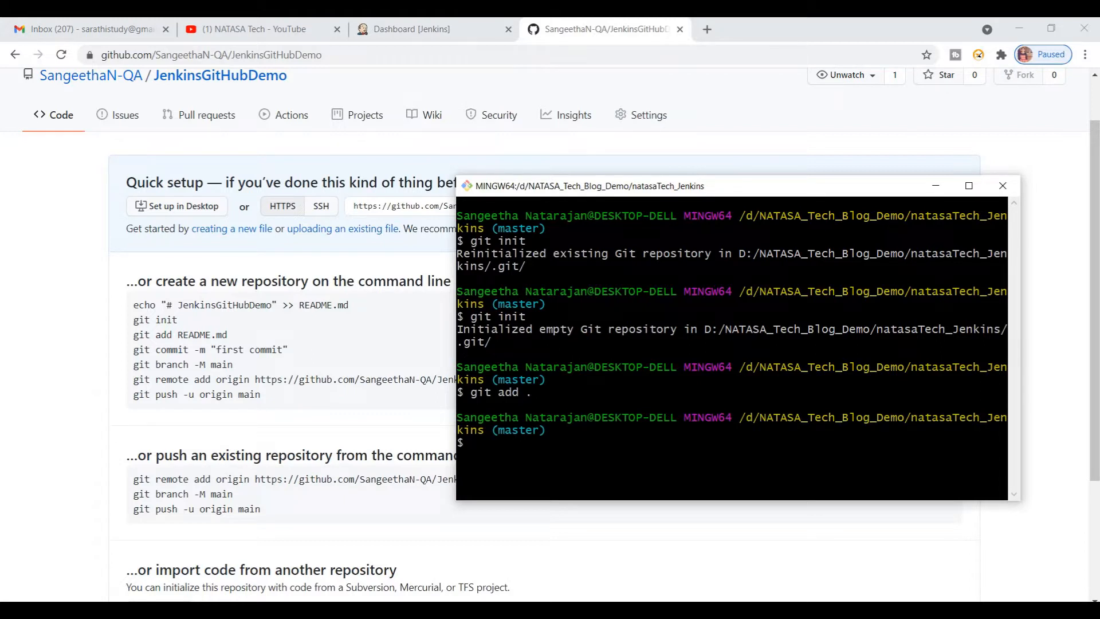
# Step: Commit the staged files with the message "jenkins Demo" and check the project's contents in Eclipse
pyautogui.write('git commit -m "jenkins Dem')
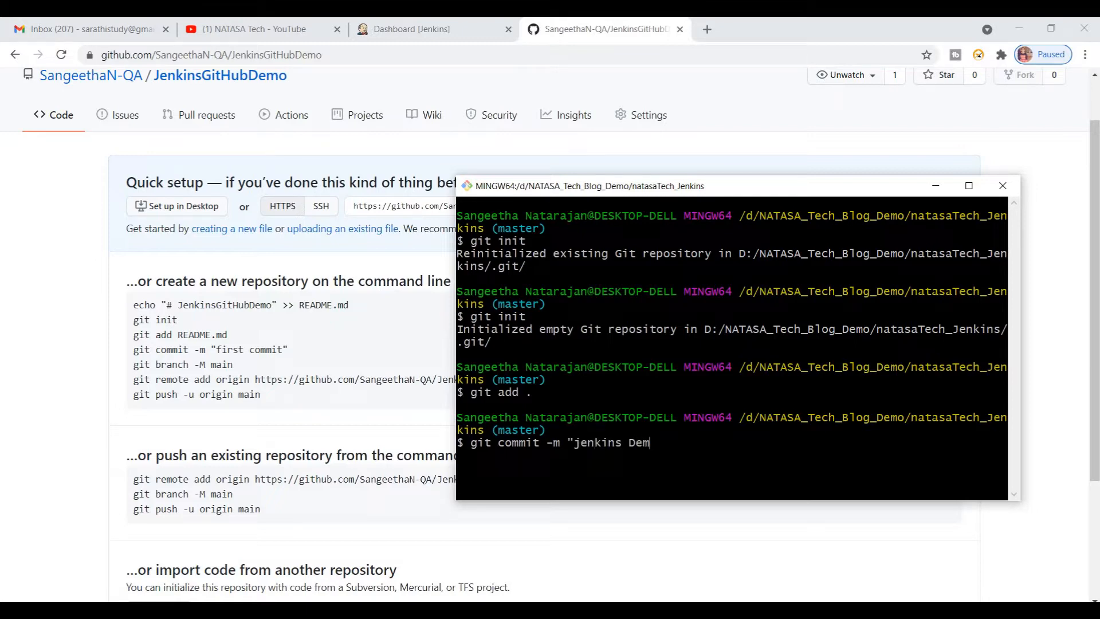
pyautogui.write('o"')
pyautogui.press('Return')
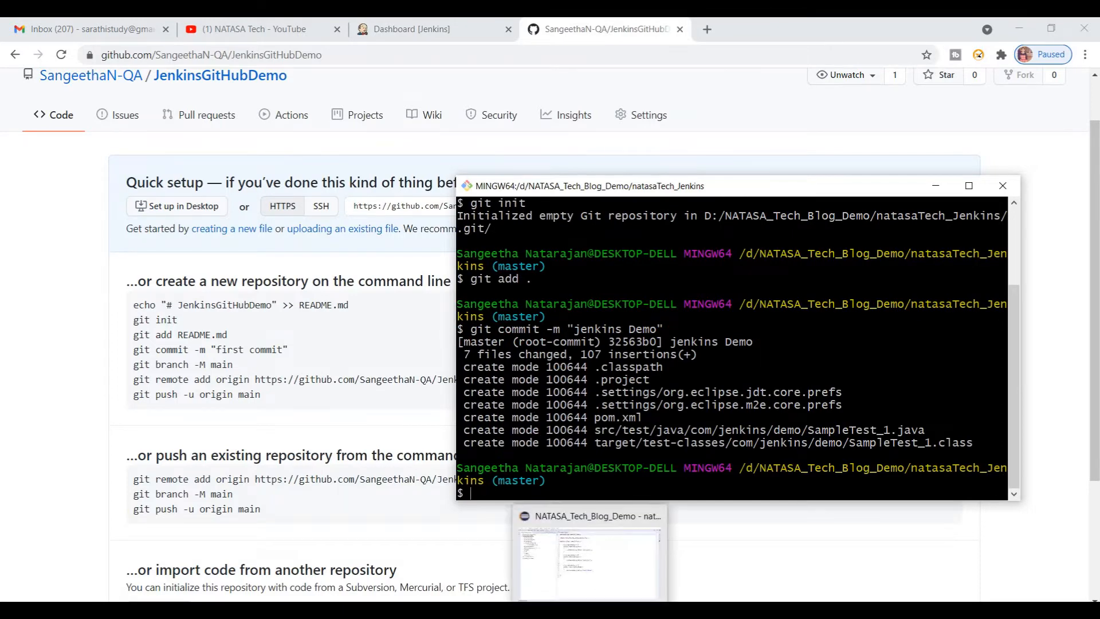
pyautogui.click(591, 610)
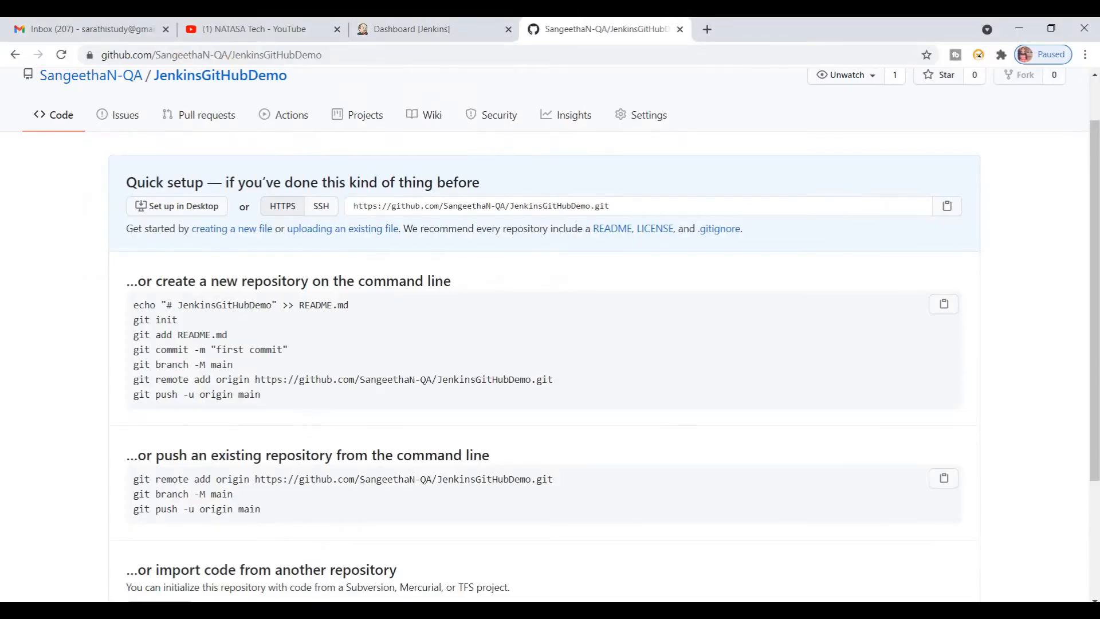
pyautogui.click(592, 609)
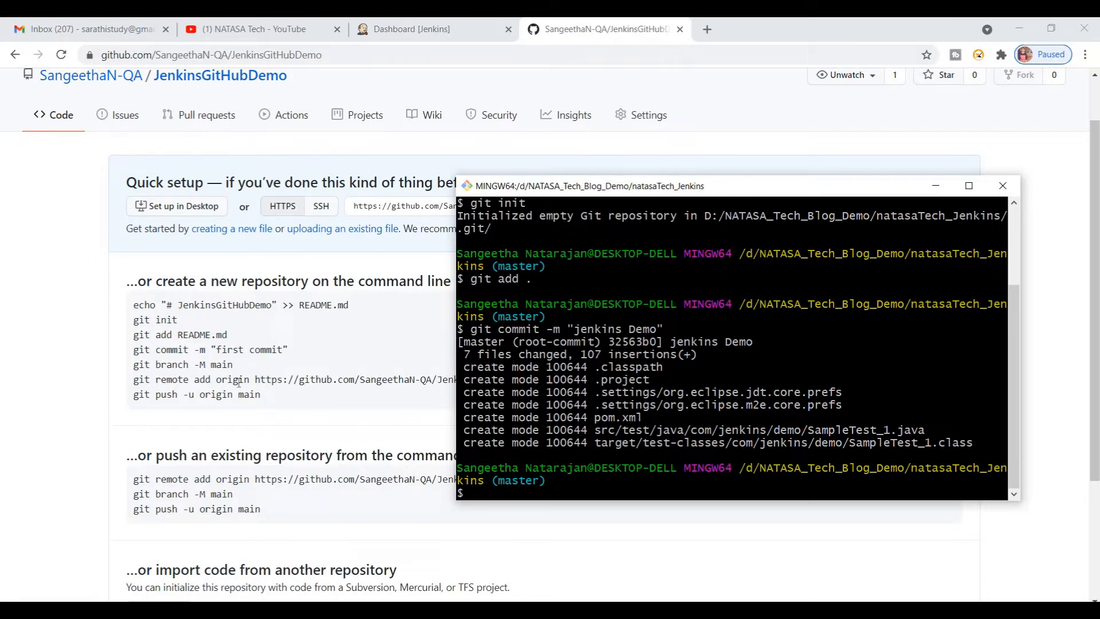
# Step: Add the remote origin with git remote add, using the JenkinsGitHubDemo repository's HTTPS URL copied from the GitHub page
pyautogui.write('git remote add origin')
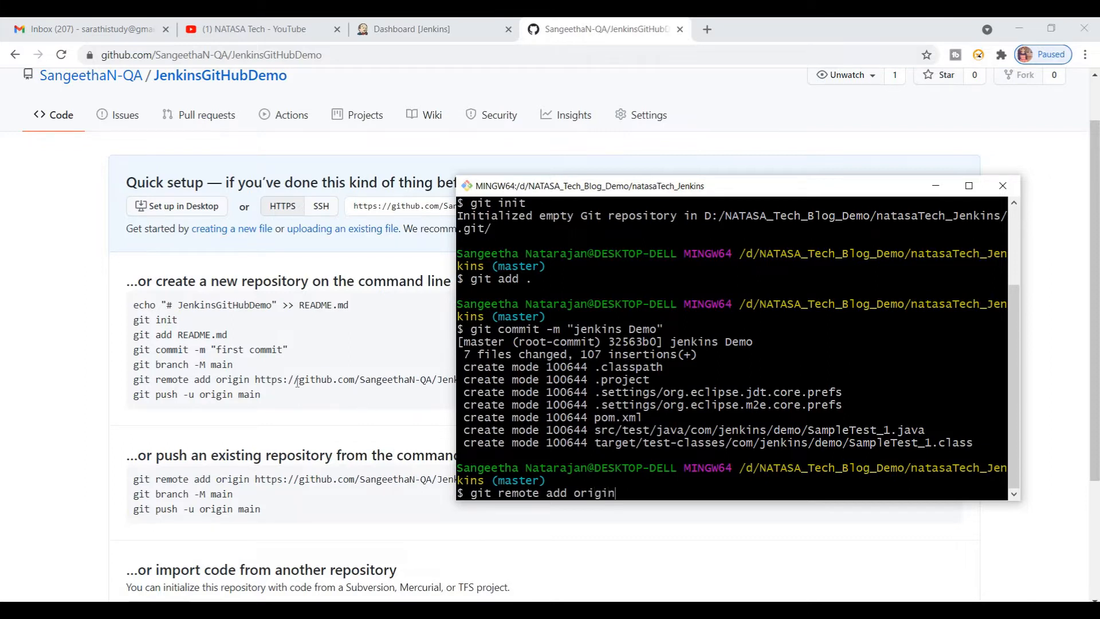
pyautogui.click(297, 382)
pyautogui.moveTo(256, 380); pyautogui.dragTo(559, 389)
pyautogui.hotkey('ctrl', 'c')
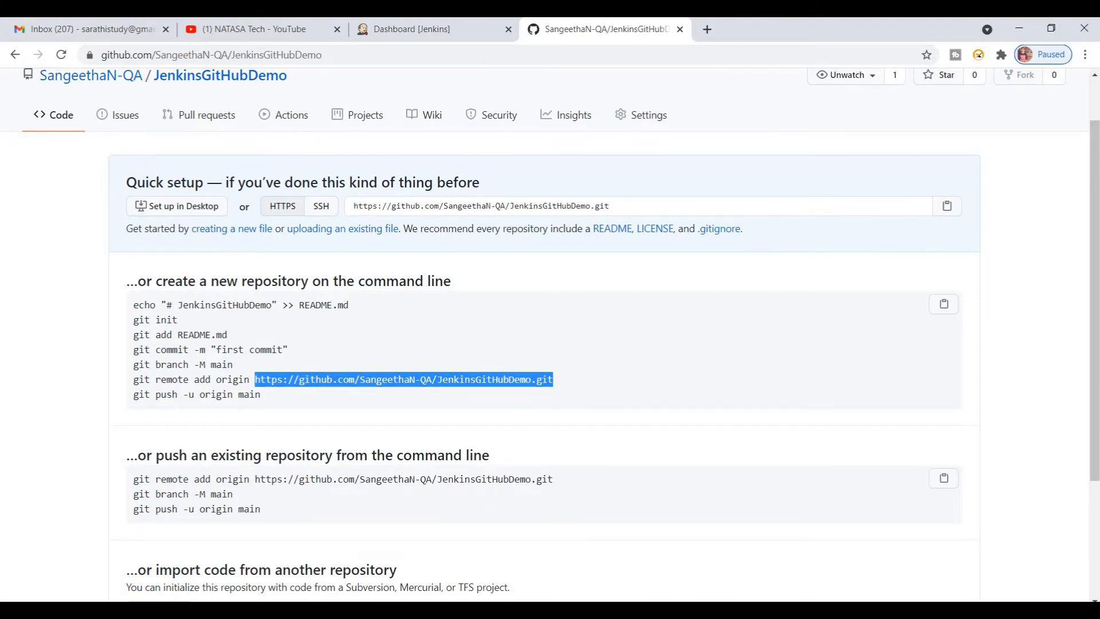
pyautogui.click(736, 609)
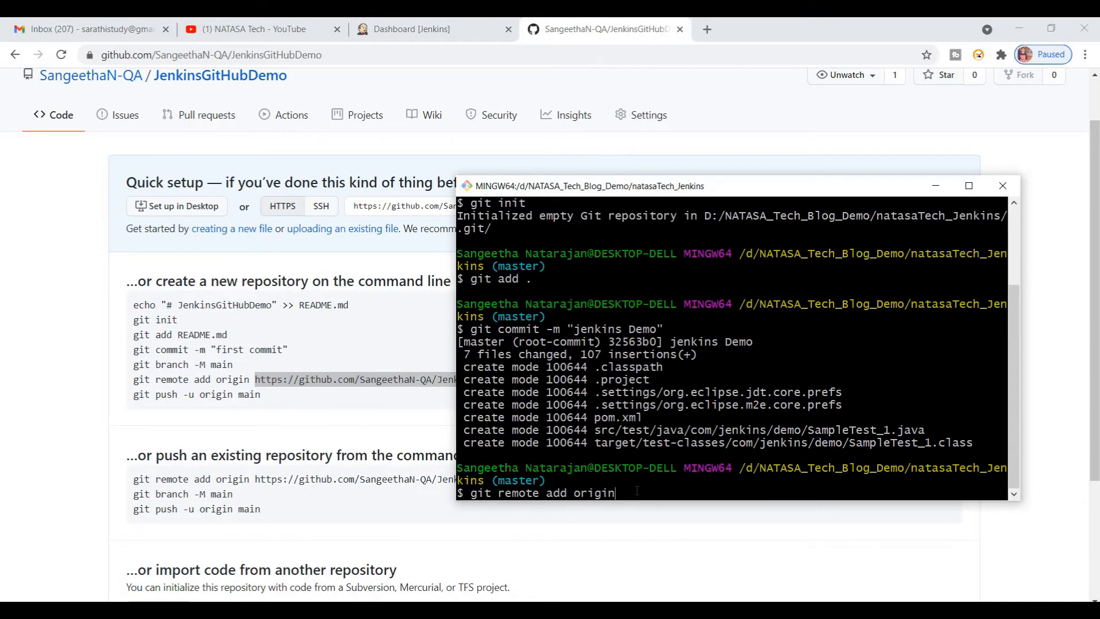
pyautogui.write('git remote add origin')
pyautogui.rightClick(636, 308)
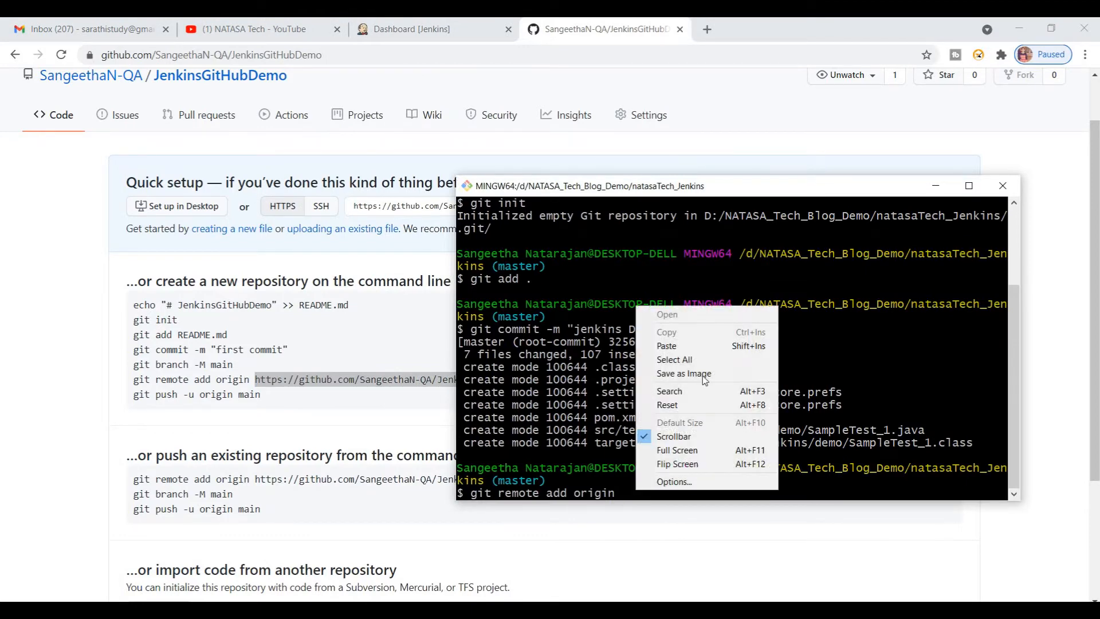
pyautogui.click(677, 345)
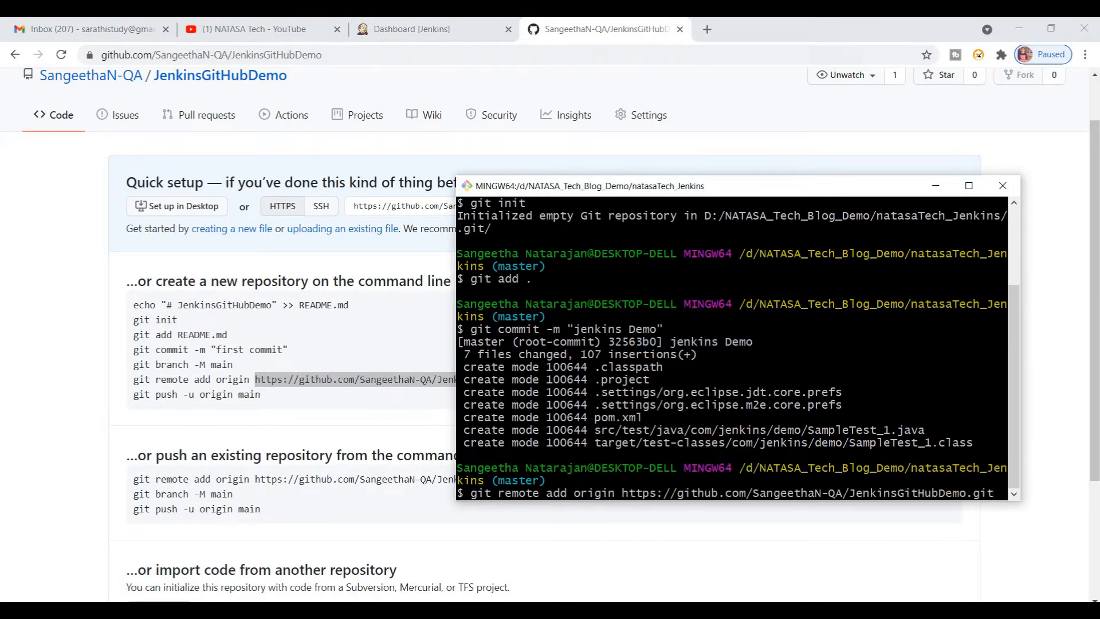
pyautogui.press('Return')
# Step: Push the commit to GitHub with git push -u origin master
pyautogui.write('git push -u origin')
pyautogui.press('BackSpace')
pyautogui.press('BackSpace')
pyautogui.press('BackSpace')
pyautogui.press('BackSpace')
pyautogui.write('igin')
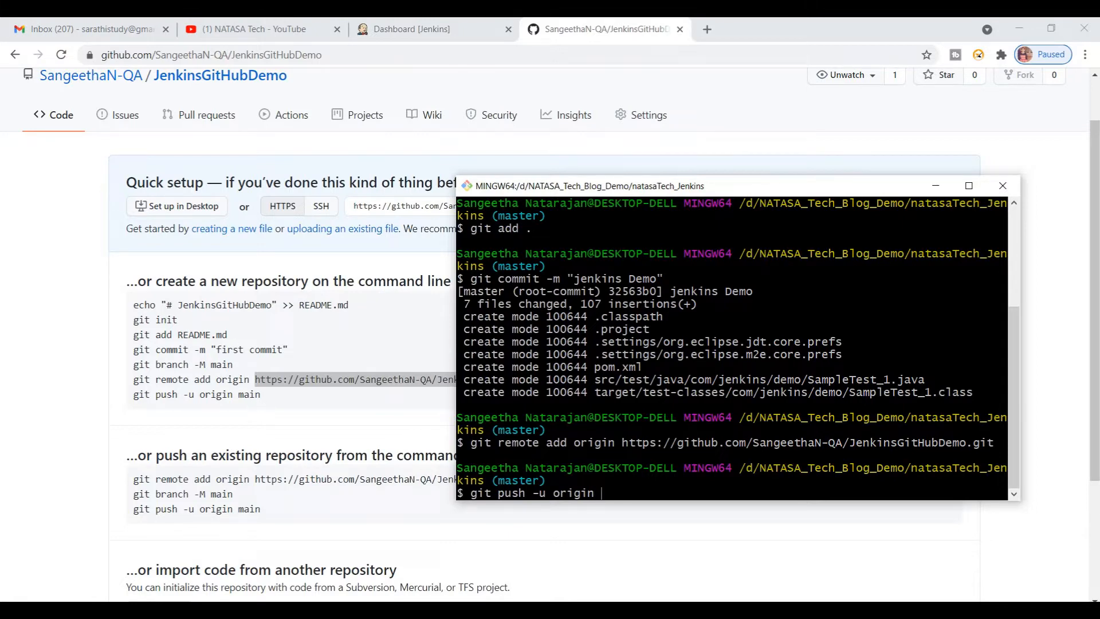
pyautogui.write(' master')
pyautogui.press('Return')
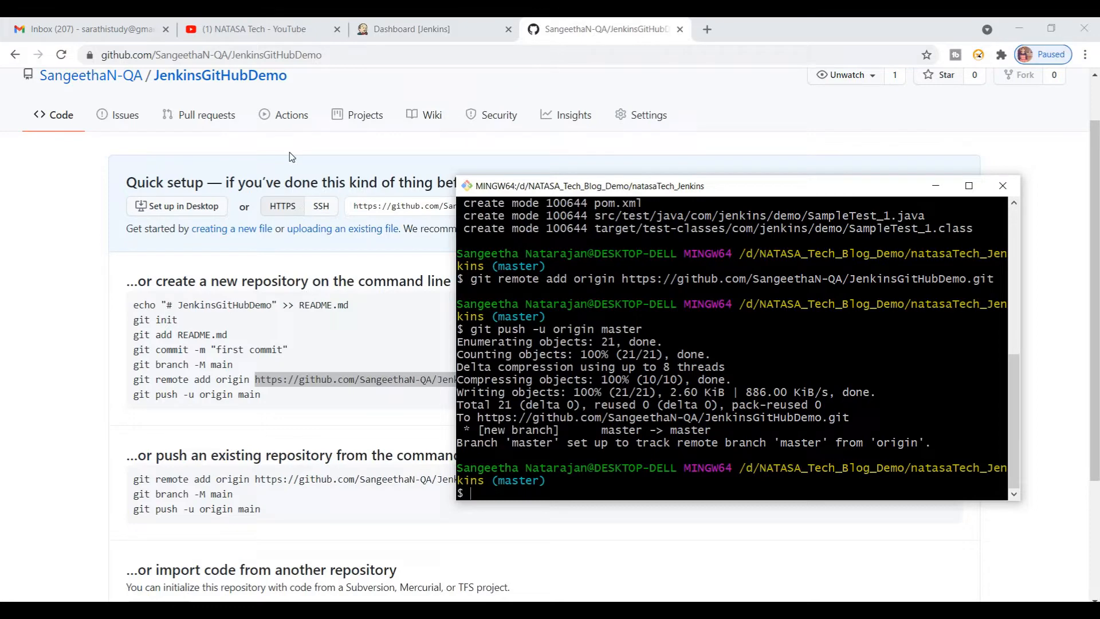
# Step: Reload the JenkinsGitHubDemo page on GitHub and compare the pushed files with the project in Eclipse
pyautogui.click(82, 273)
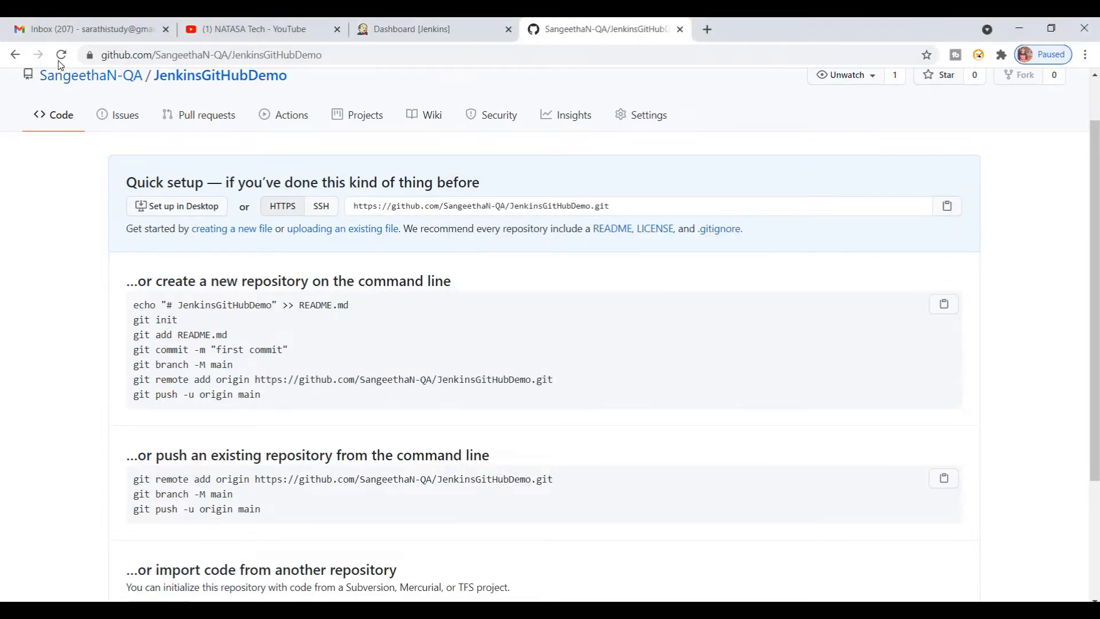
pyautogui.click(61, 56)
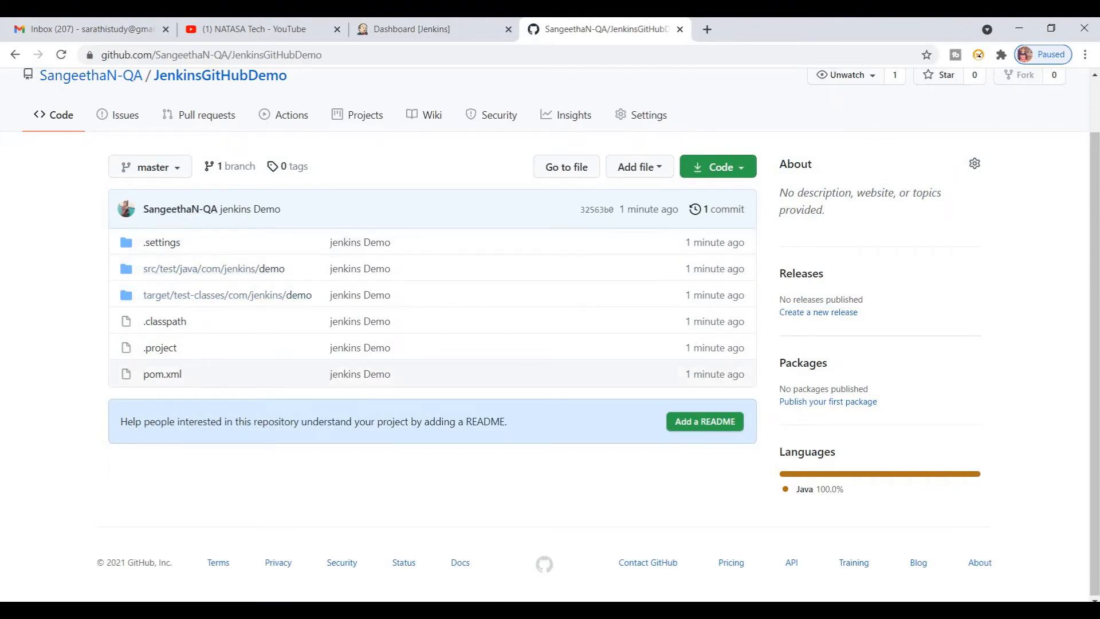
pyautogui.hotkey('alt', 'Tab')
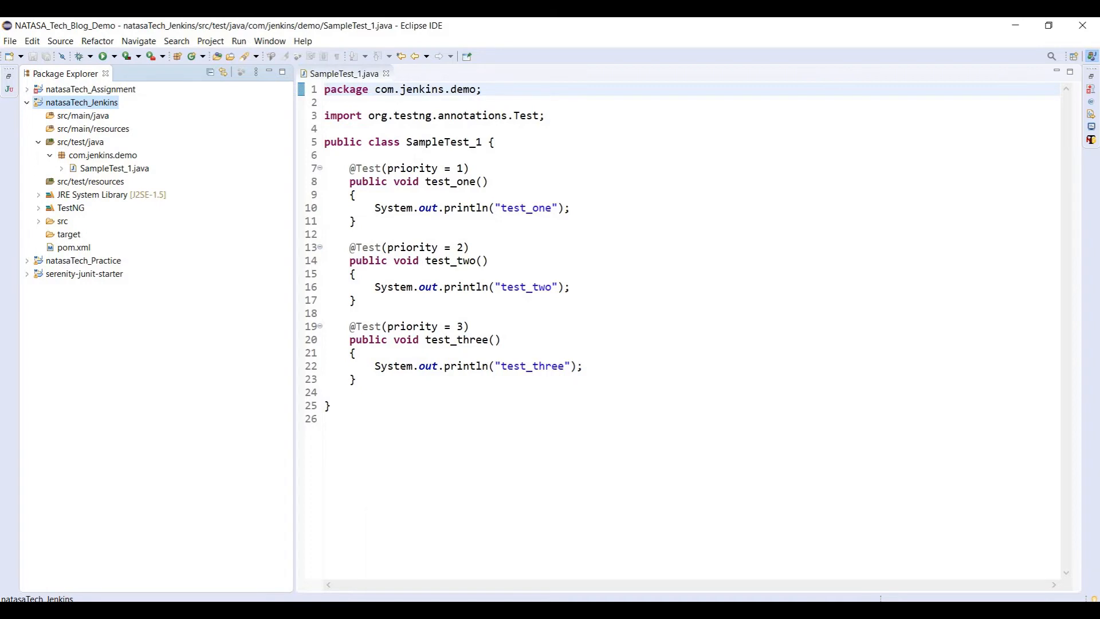
pyautogui.click(430, 554)
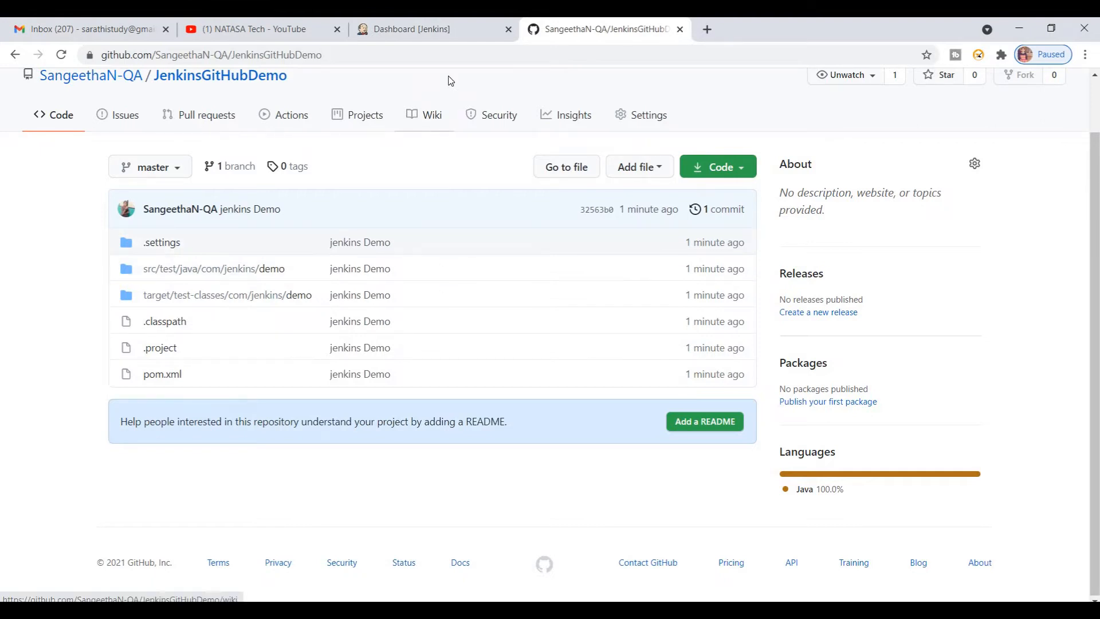
# Step: Switch to the Jenkins dashboard, start a new item and enter JenkinsGitHubDemo as its name
pyautogui.click(417, 37)
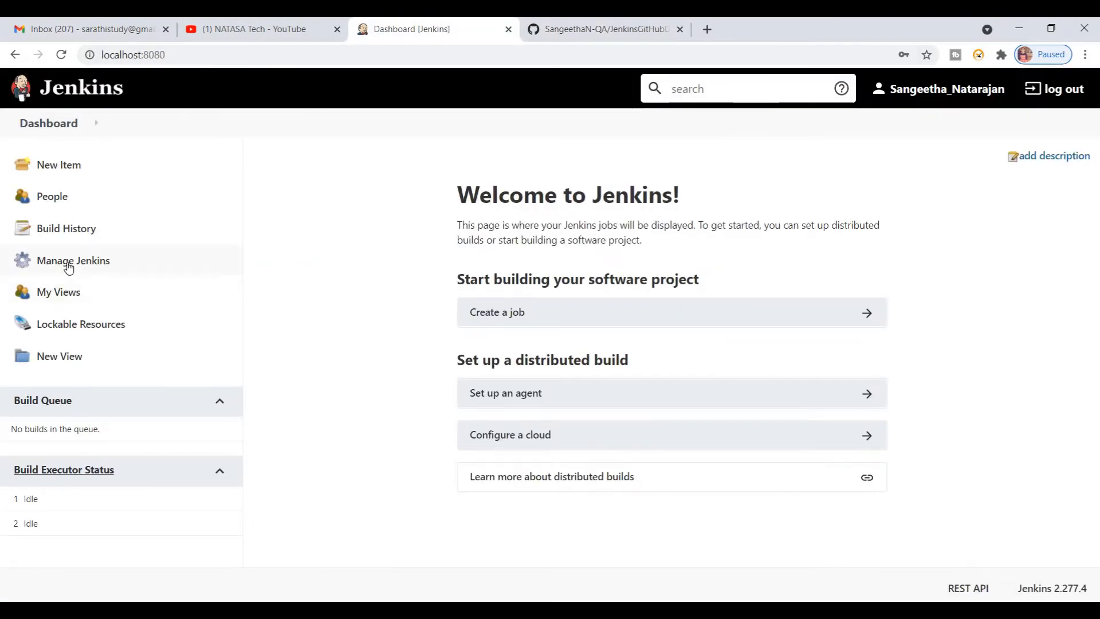
pyautogui.click(87, 168)
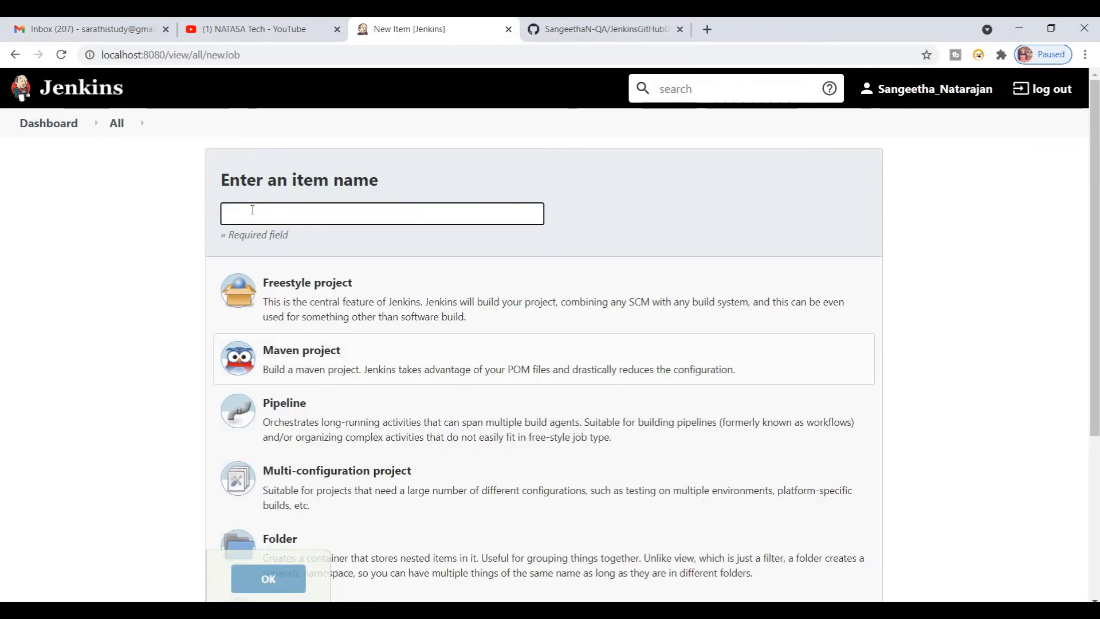
pyautogui.click(248, 212)
pyautogui.write('JenkinsGitHu')
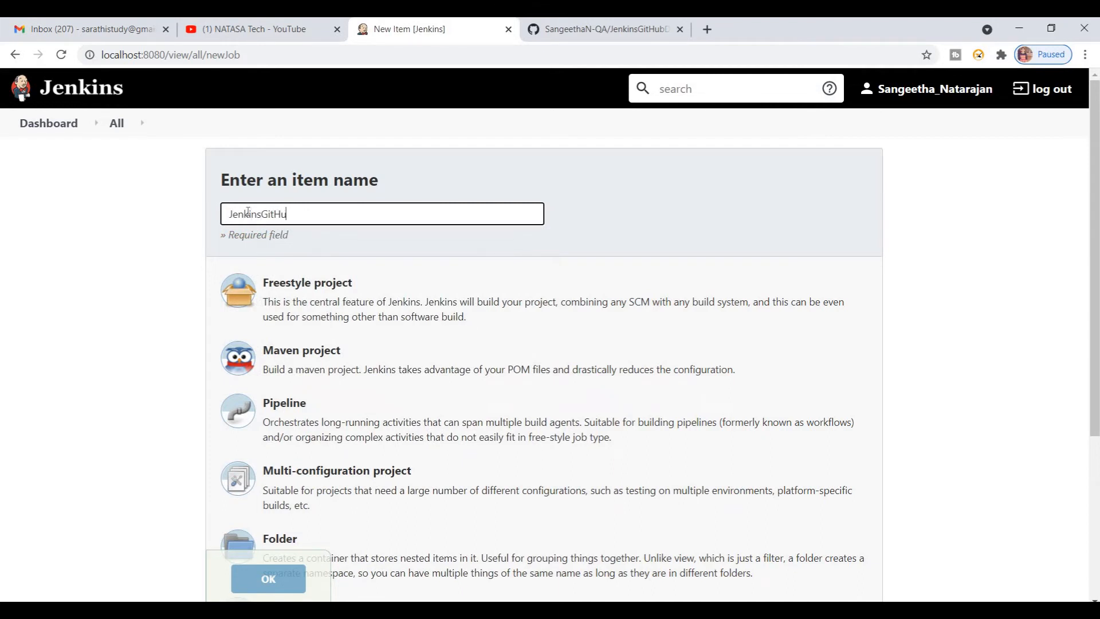
pyautogui.write('bDemo')
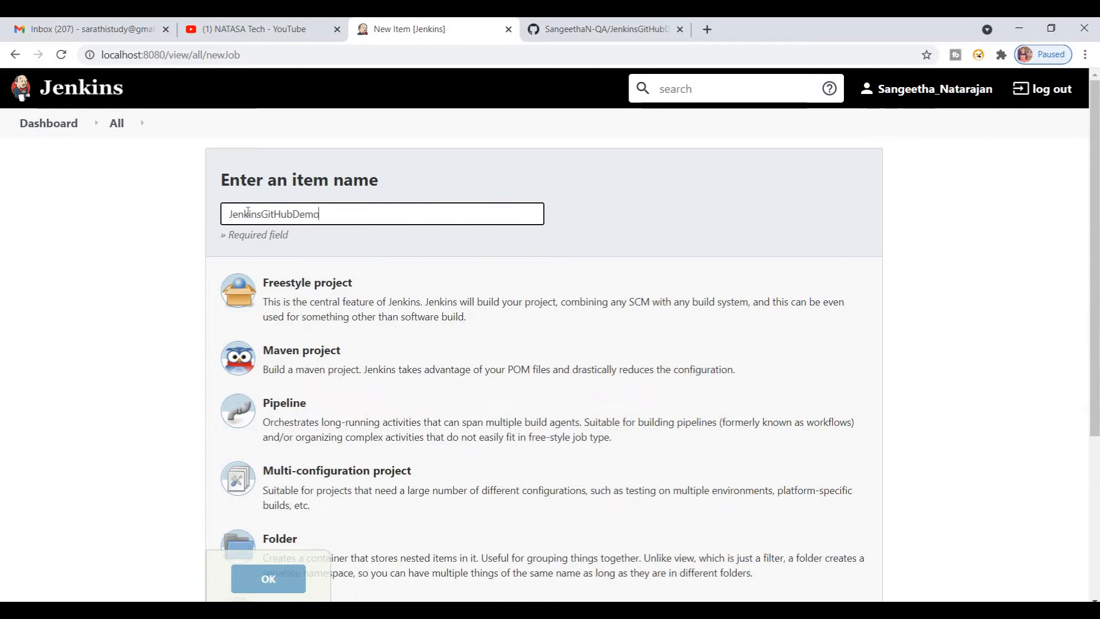
# Step: Create the item as a Maven project and look over the general options of its configuration
pyautogui.click(313, 381)
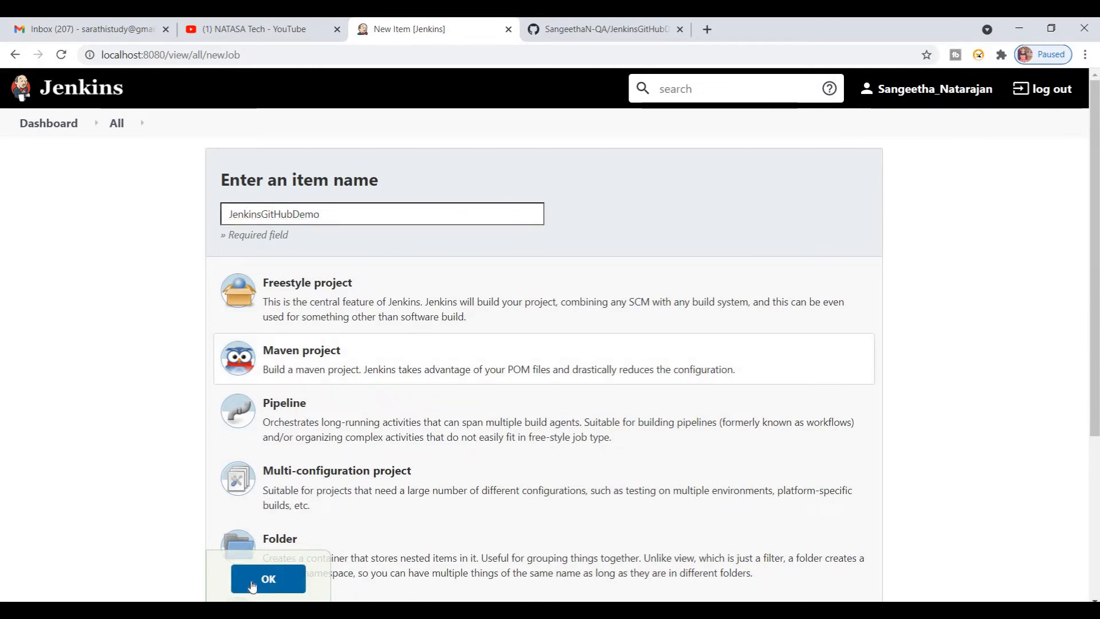
pyautogui.click(258, 583)
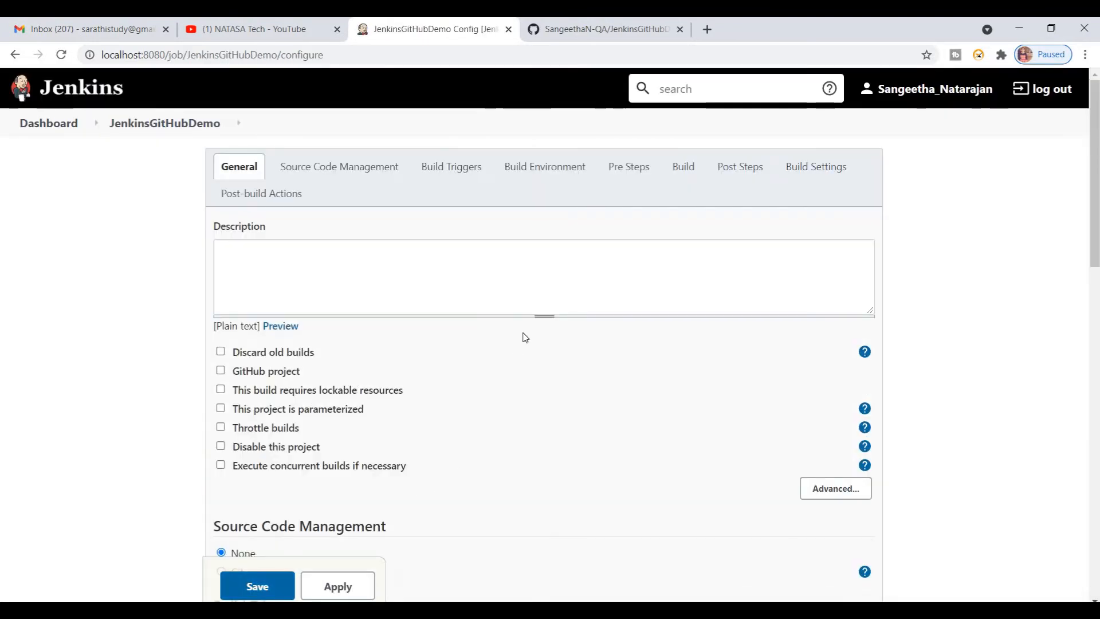
pyautogui.moveTo(1095, 169); pyautogui.dragTo(1095, 227)
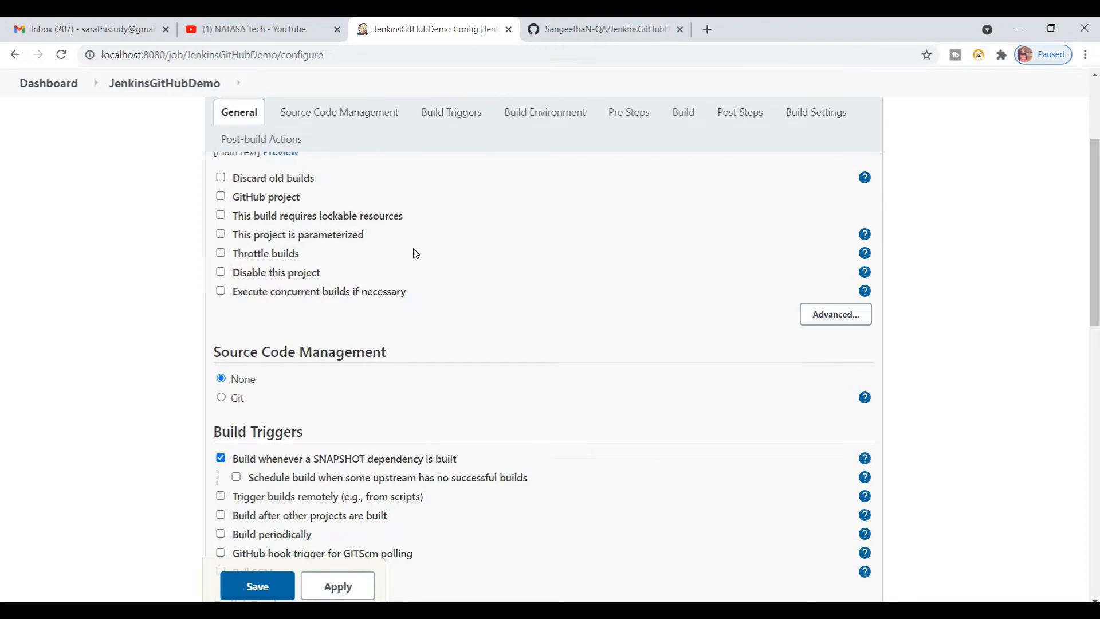
pyautogui.moveTo(1093, 248); pyautogui.dragTo(1093, 200)
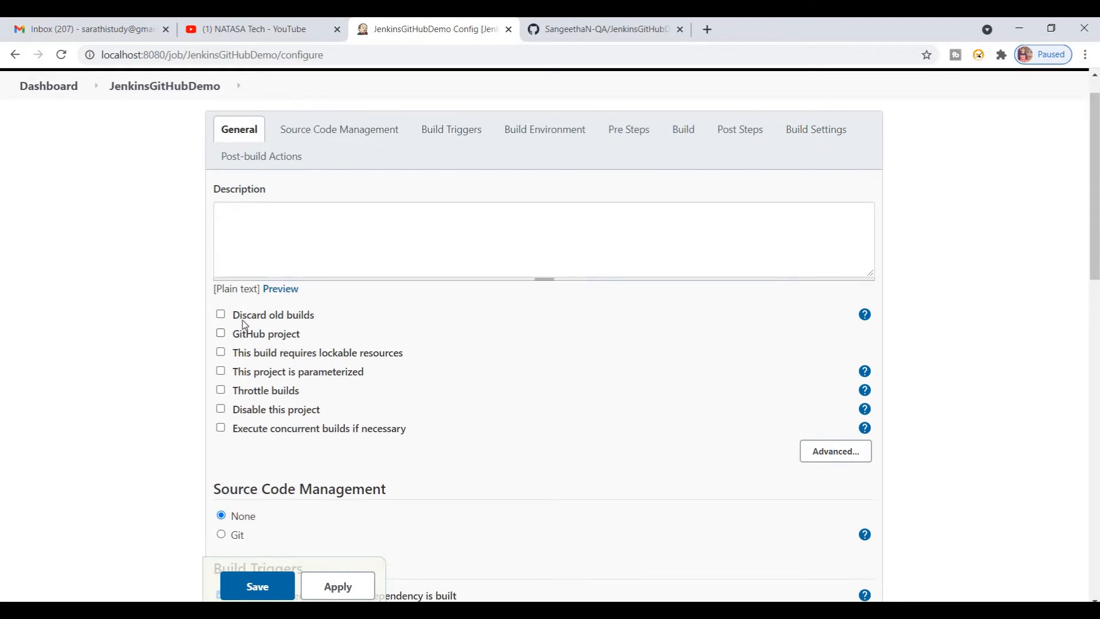
# Step: Enable the GitHub project option and set its project URL to the JenkinsGitHubDemo repository's web address copied from GitHub
pyautogui.click(221, 334)
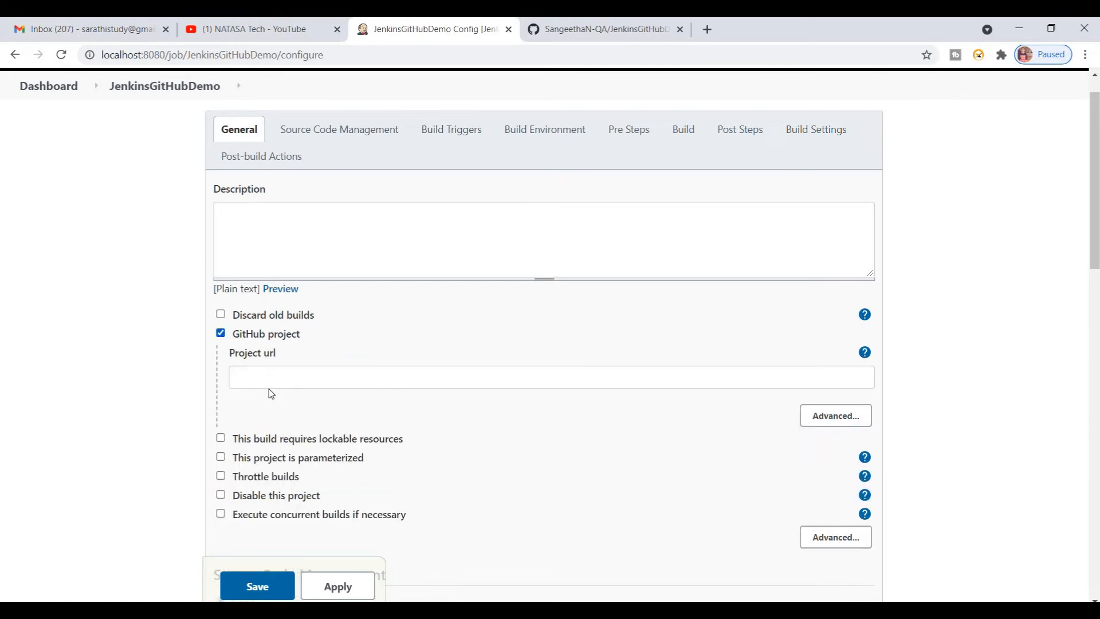
pyautogui.click(590, 28)
pyautogui.click(247, 56)
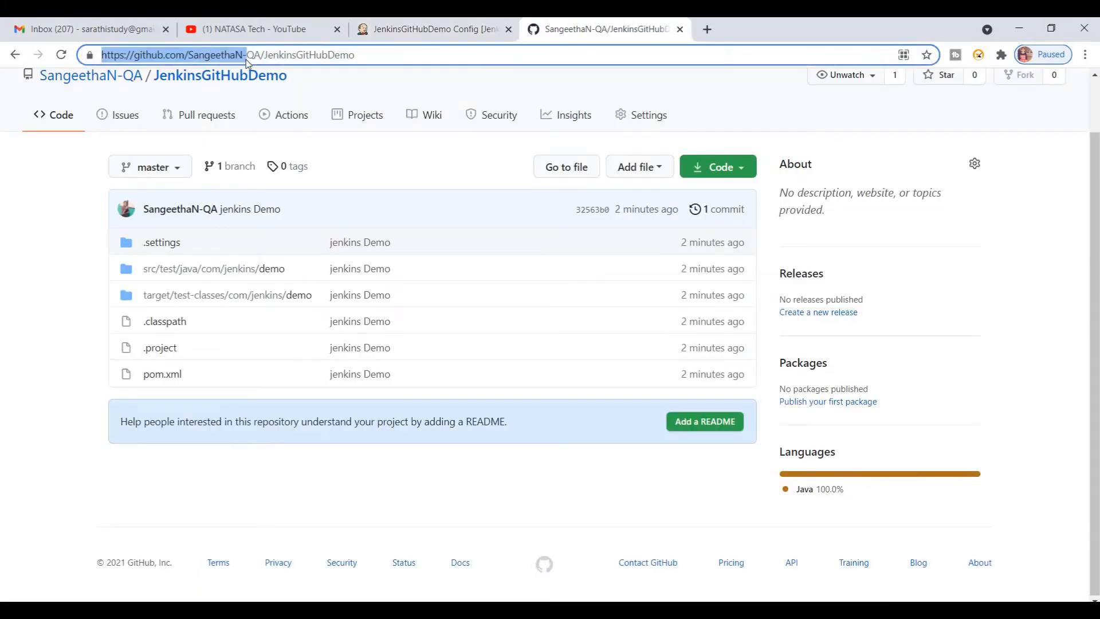
pyautogui.hotkey('ctrl', 'a')
pyautogui.hotkey('ctrl', 'c')
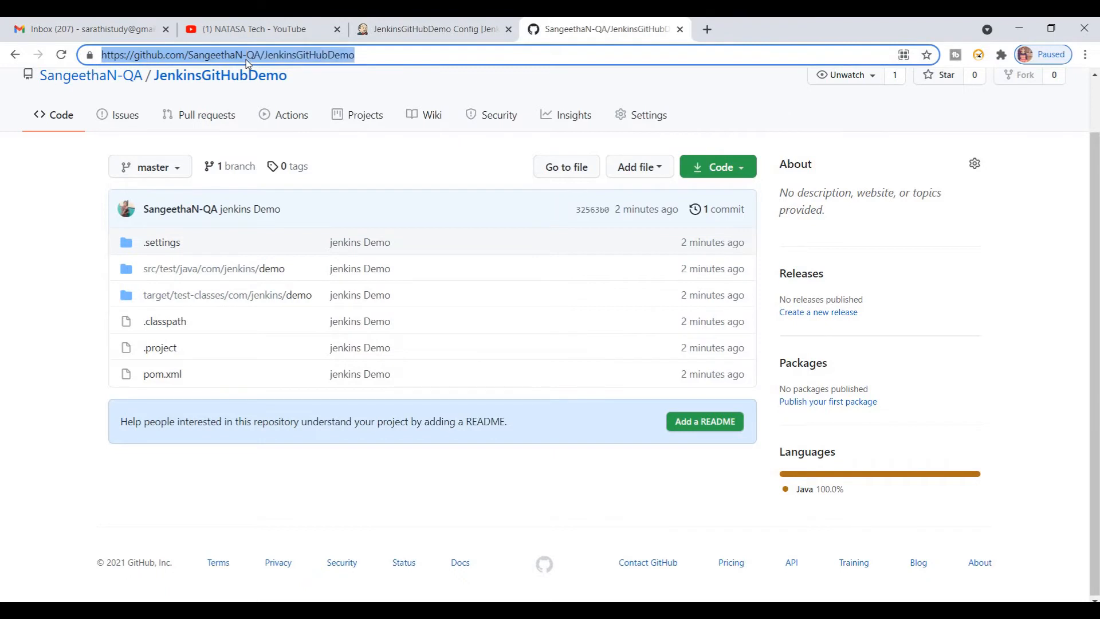
pyautogui.click(407, 32)
pyautogui.click(295, 378)
pyautogui.hotkey('ctrl', 'v')
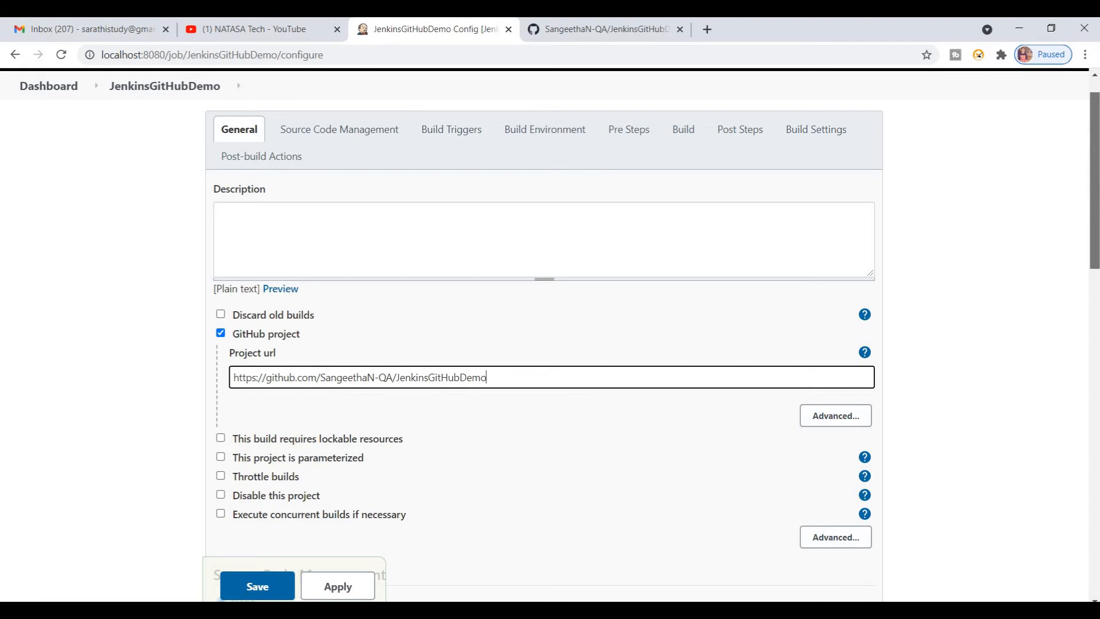
# Step: Choose Git for source code management and set the repository URL to the HTTPS clone address ending in JenkinsGitHubDemo.git, copied from GitHub
pyautogui.scroll(-5, 235, 333)
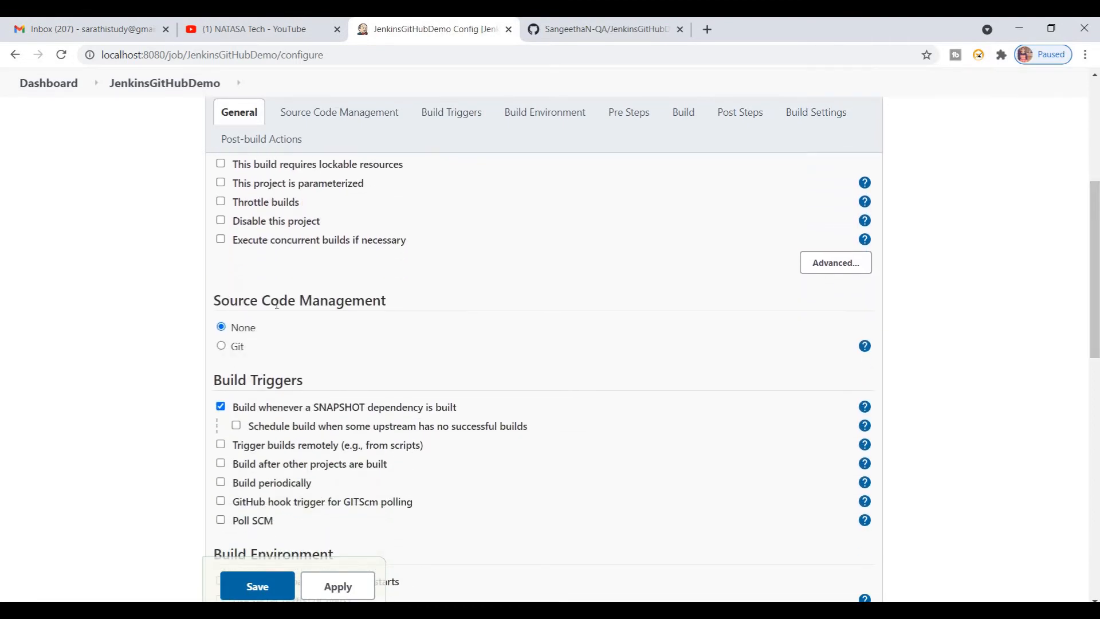
pyautogui.click(222, 346)
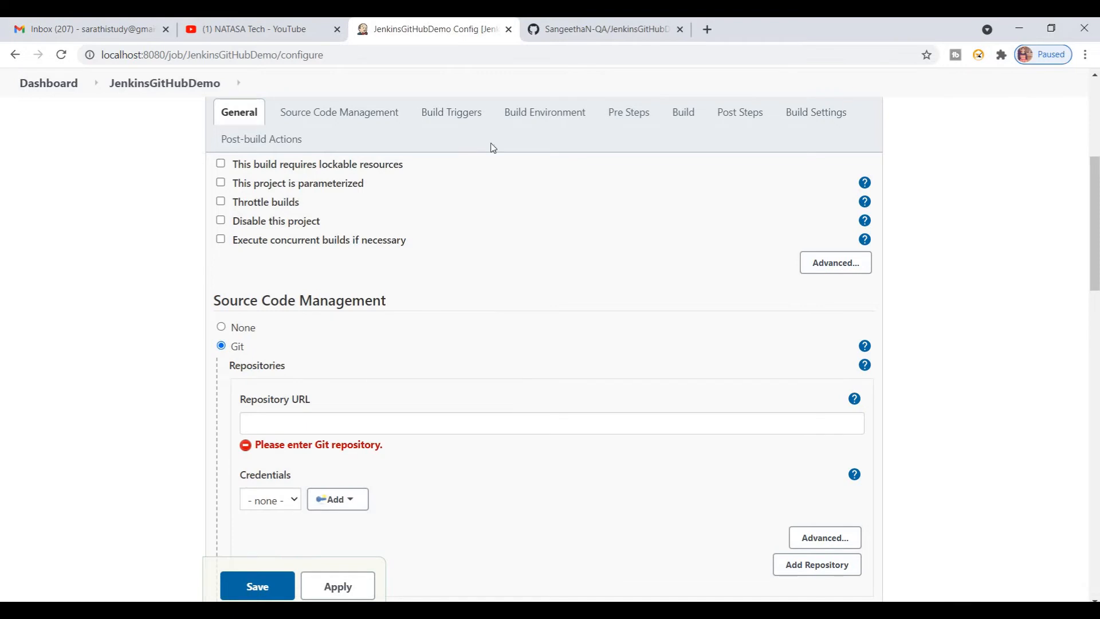
pyautogui.hotkey('ctrl', 'Tab')
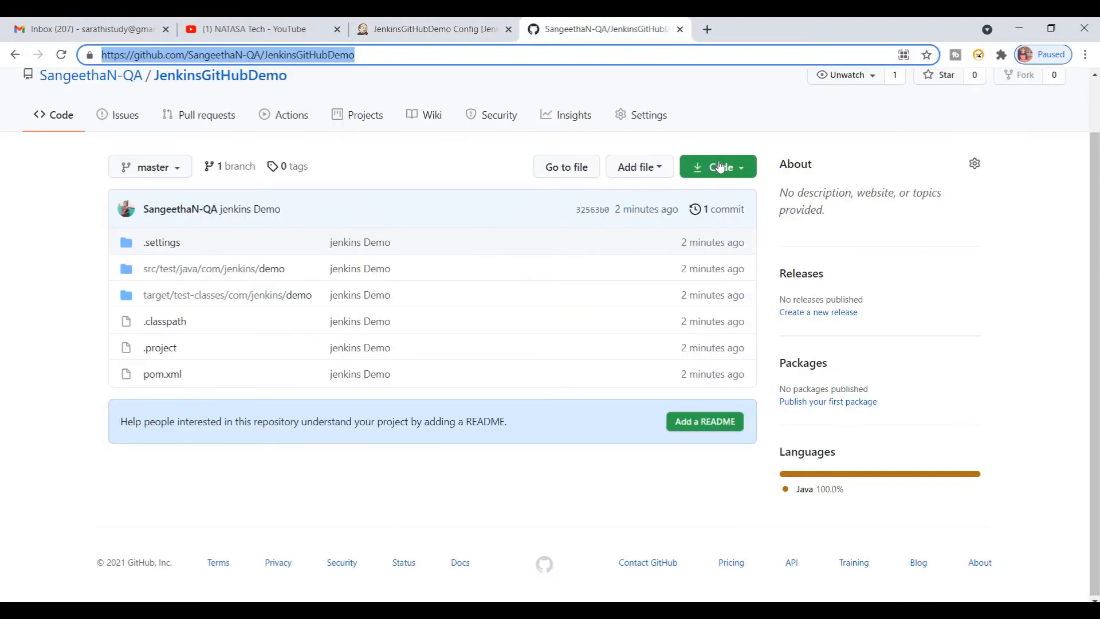
pyautogui.click(717, 167)
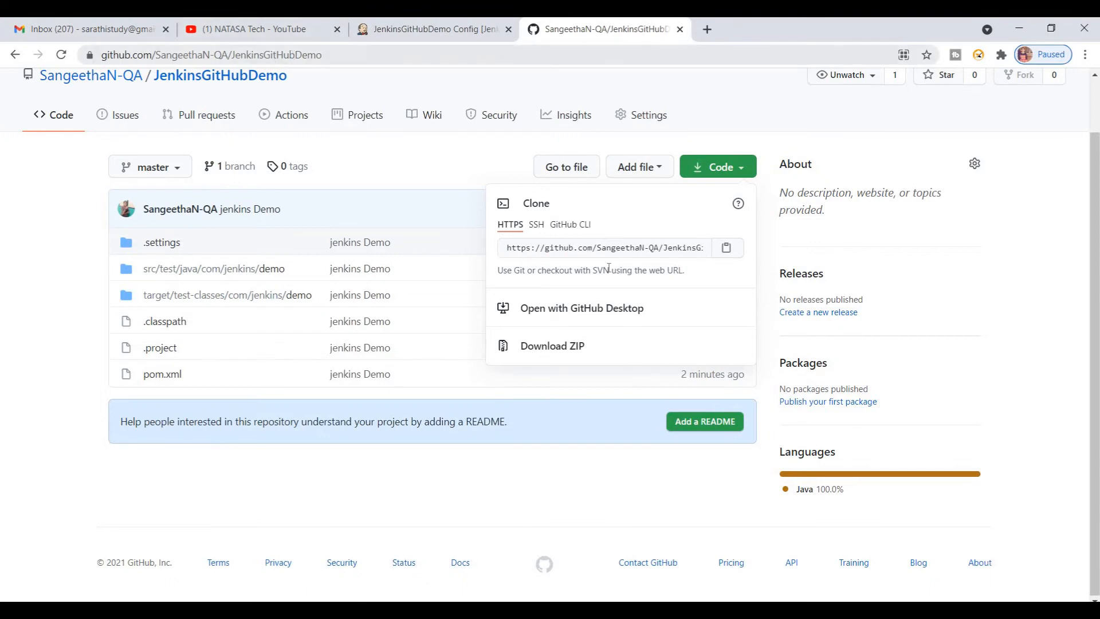
pyautogui.click(599, 252)
pyautogui.hotkey('ctrl', 'c')
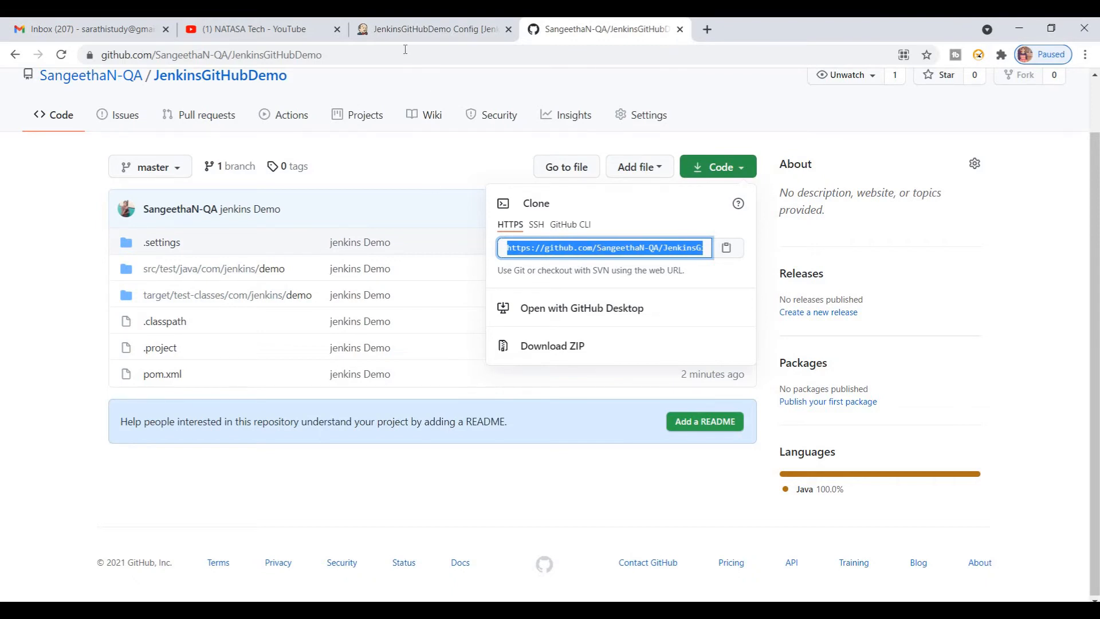
pyautogui.click(421, 30)
pyautogui.click(346, 422)
pyautogui.hotkey('ctrl', 'v')
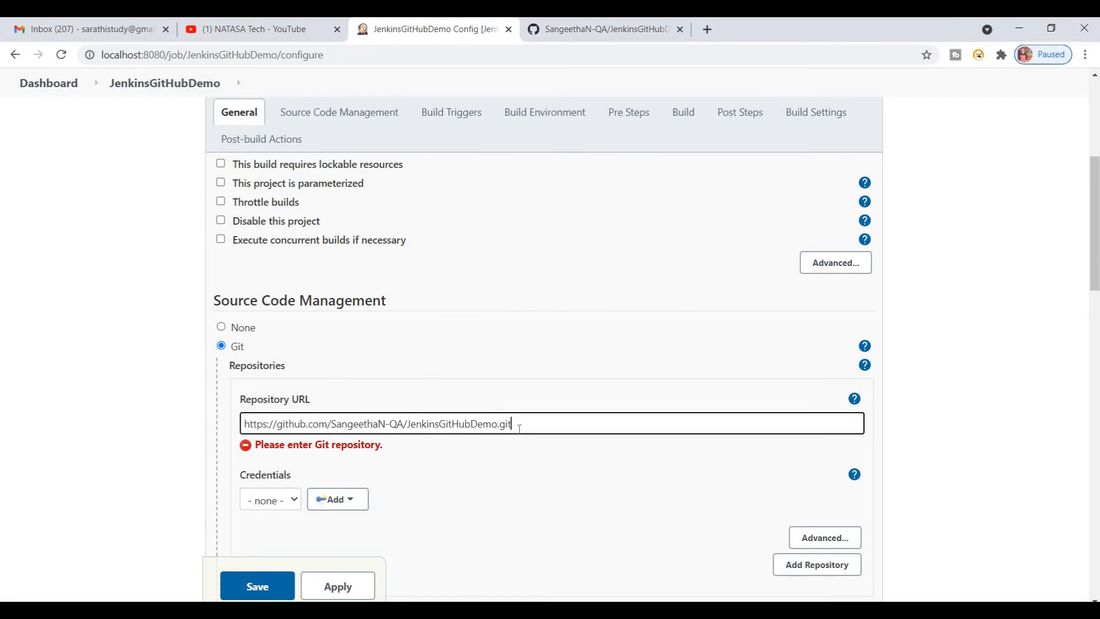
pyautogui.moveTo(1094, 230); pyautogui.dragTo(1084, 157)
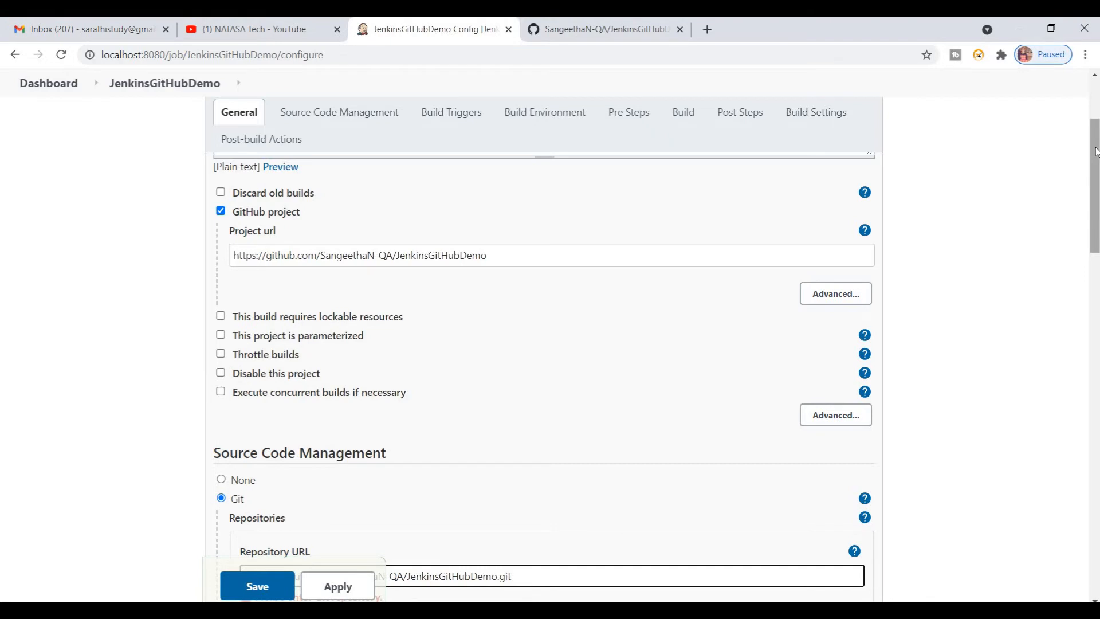
pyautogui.moveTo(1095, 152); pyautogui.dragTo(1096, 240)
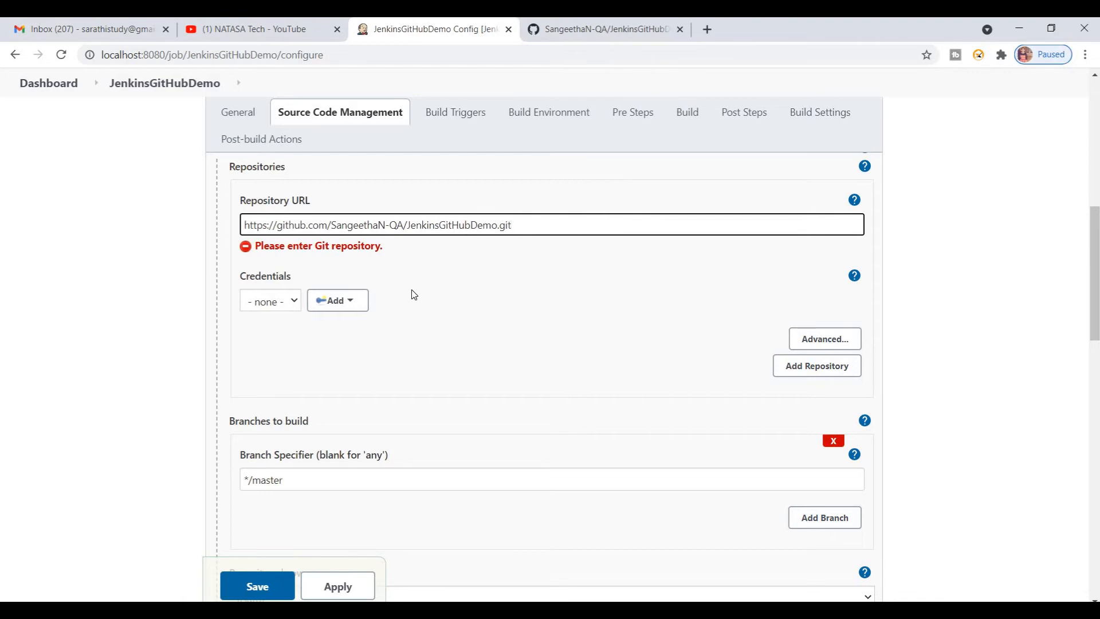
# Step: Examine the repository's credentials choices and the domain and kind options for adding Jenkins credentials, closing the dialog without adding any
pyautogui.click(276, 304)
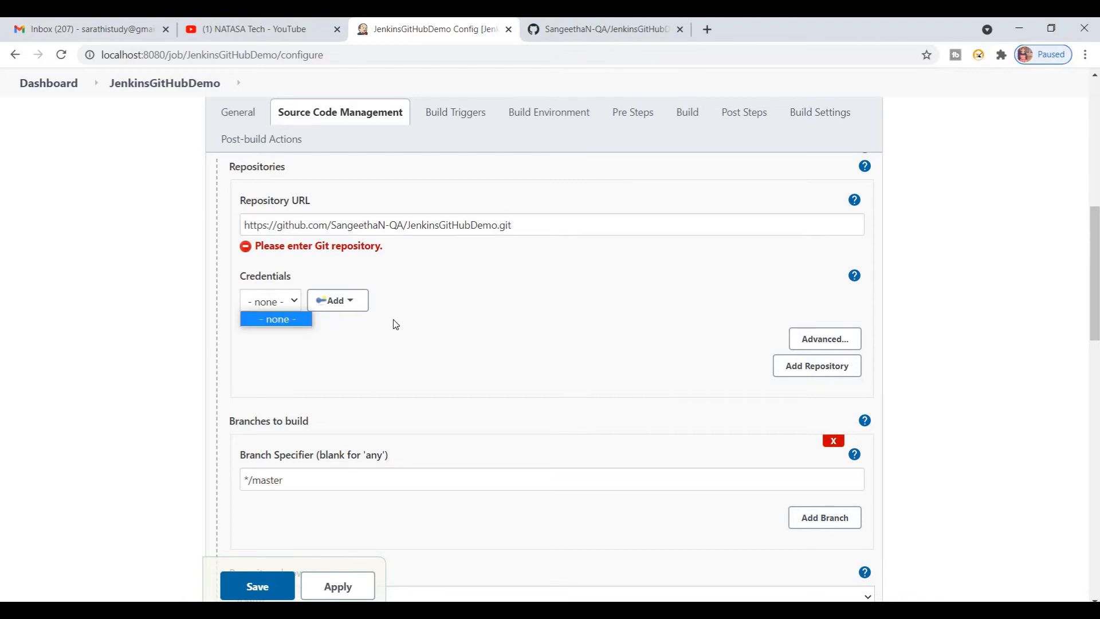
pyautogui.click(409, 319)
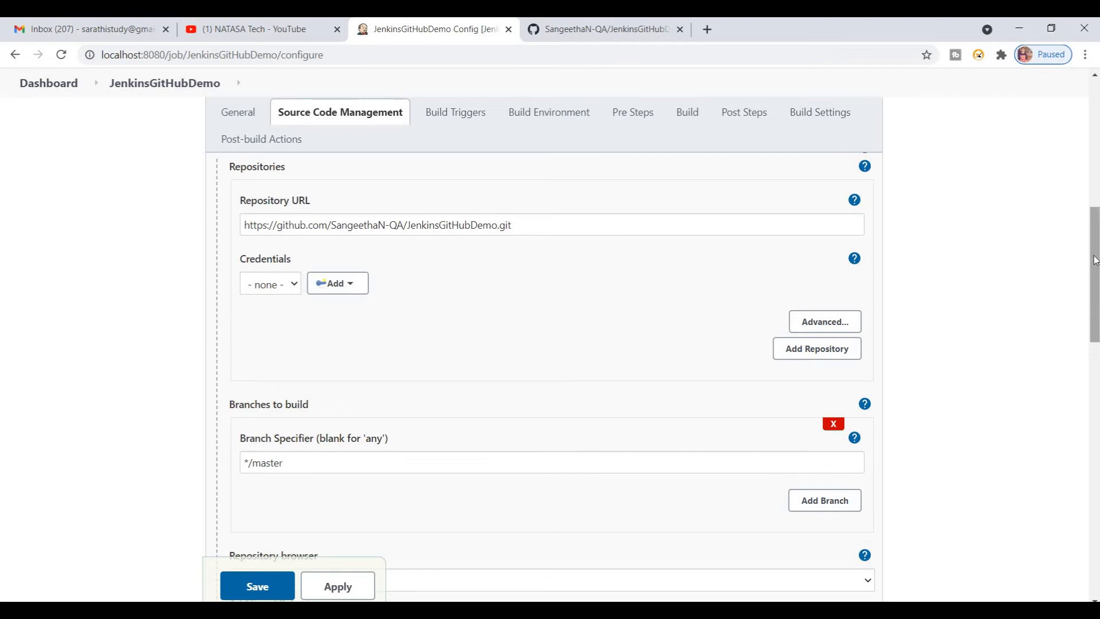
pyautogui.click(282, 292)
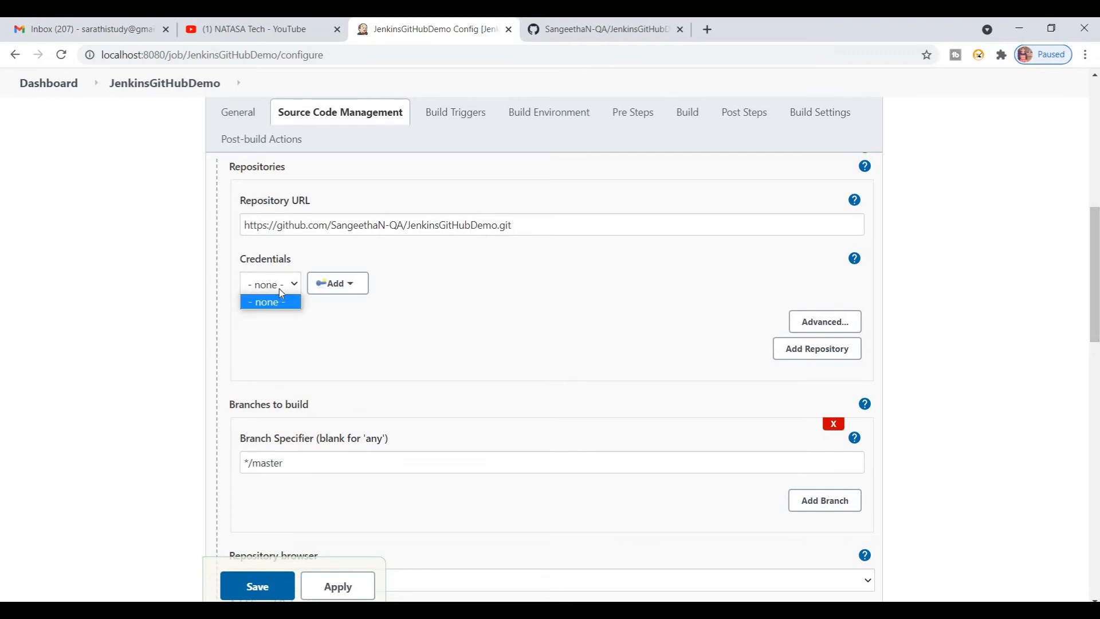
pyautogui.click(336, 291)
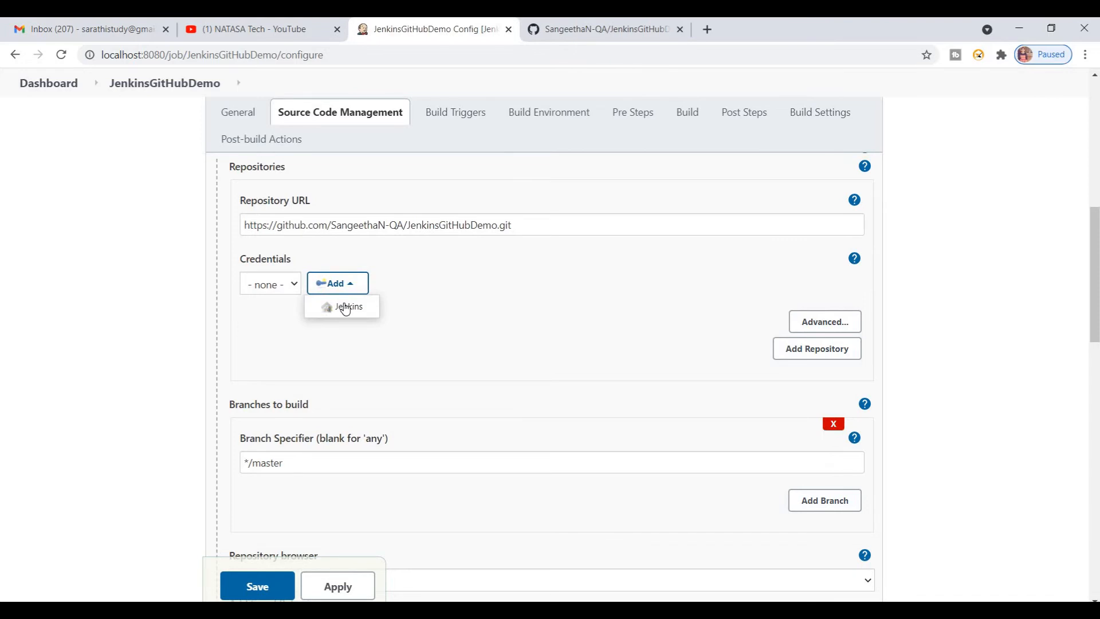
pyautogui.click(345, 308)
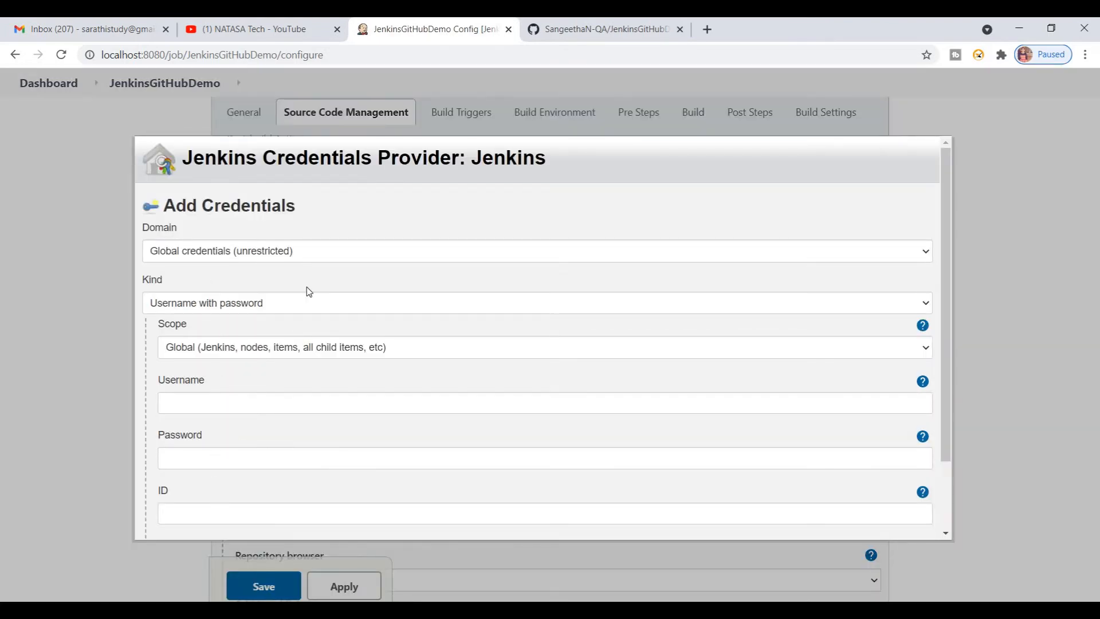
pyautogui.click(260, 254)
pyautogui.click(260, 254)
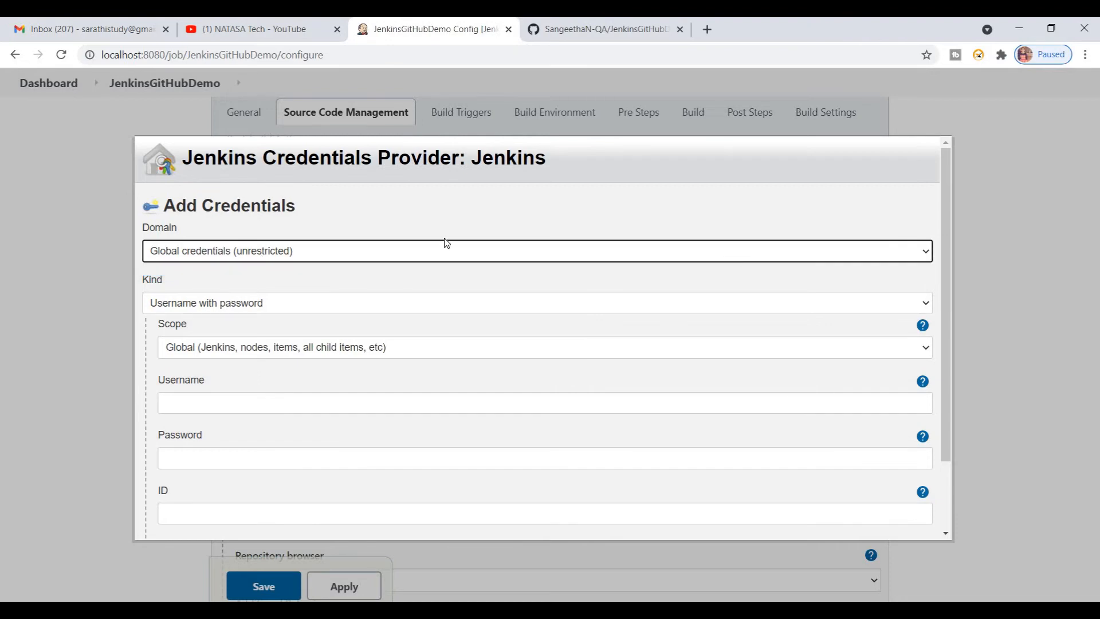
pyautogui.click(899, 310)
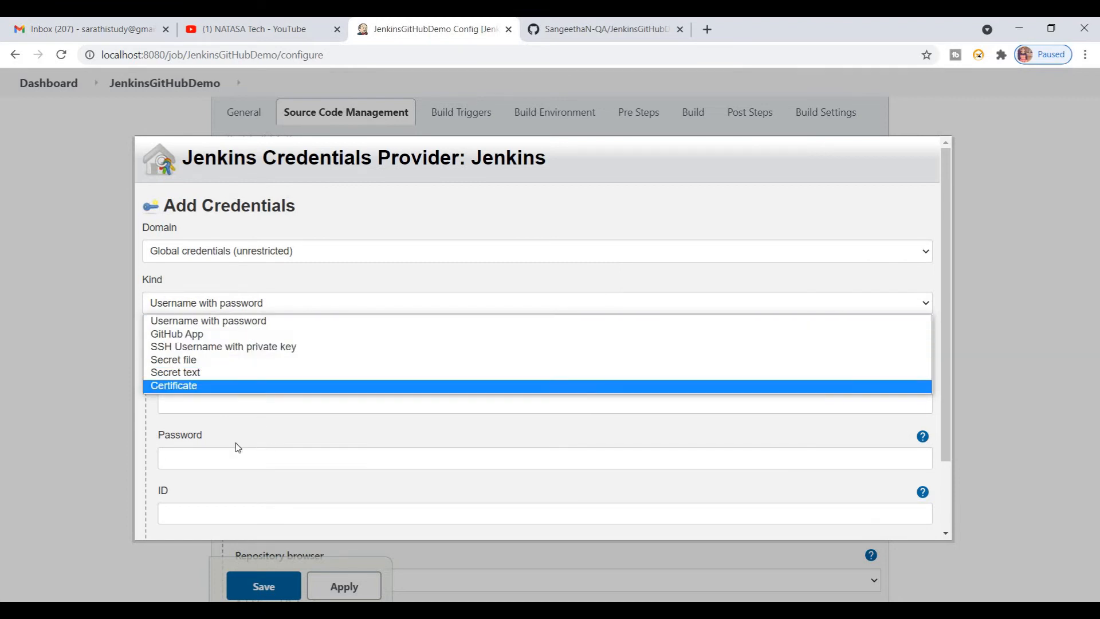
pyautogui.click(999, 331)
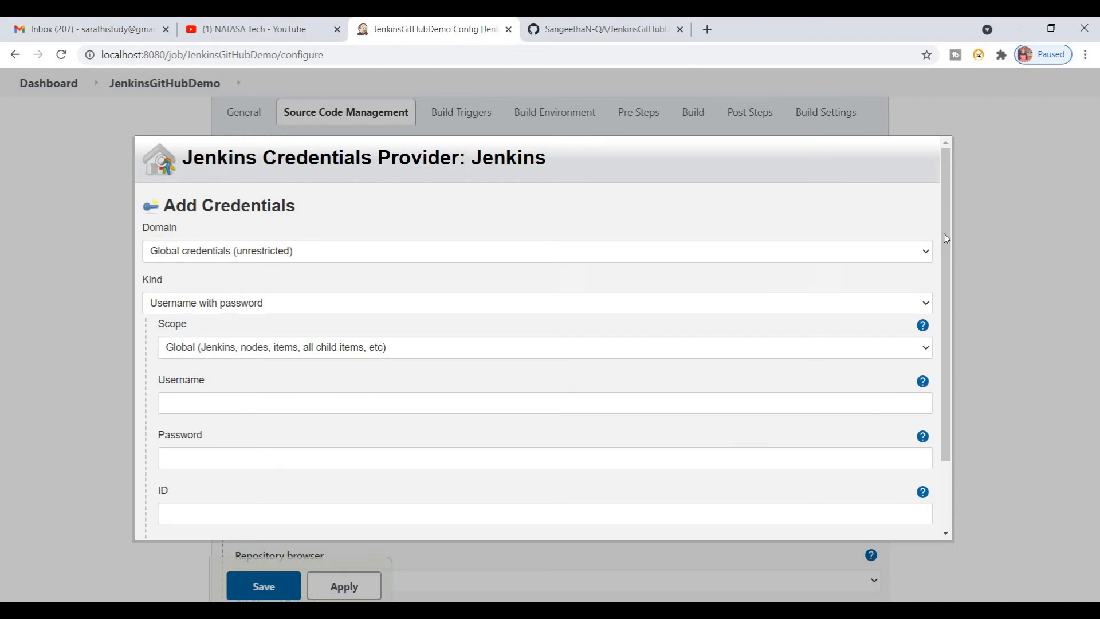
pyautogui.scroll(-2, 714, 484)
pyautogui.click(229, 521)
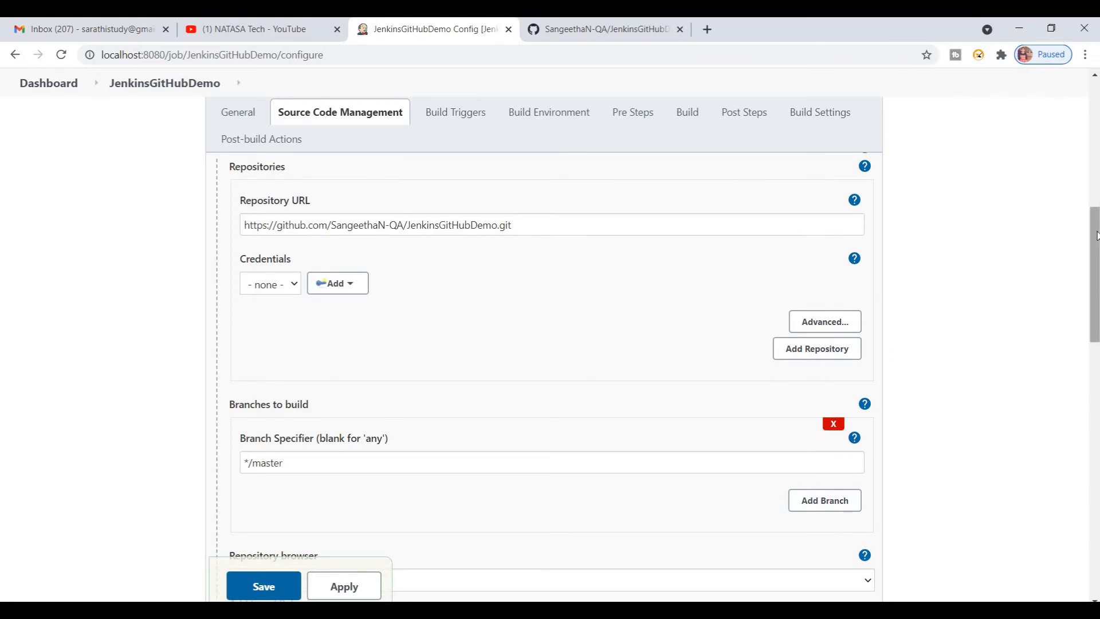
# Step: Keep the */master branch specifier and disable the build trigger "Build whenever a SNAPSHOT dependency is built"
pyautogui.moveTo(1097, 235); pyautogui.dragTo(1096, 266)
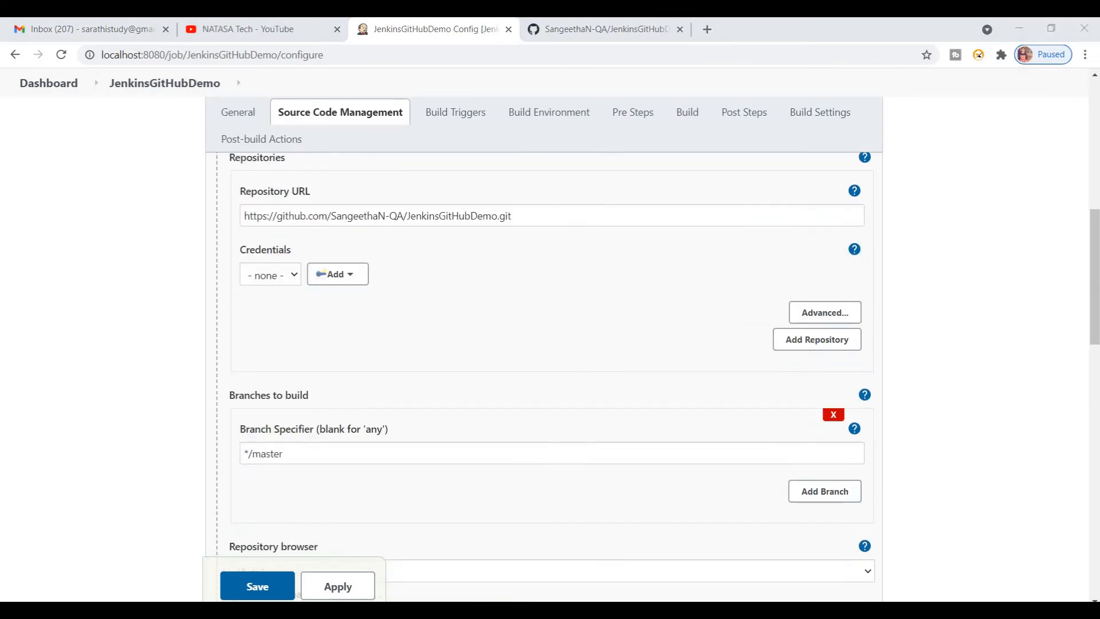
pyautogui.scroll(-5, 105, 363)
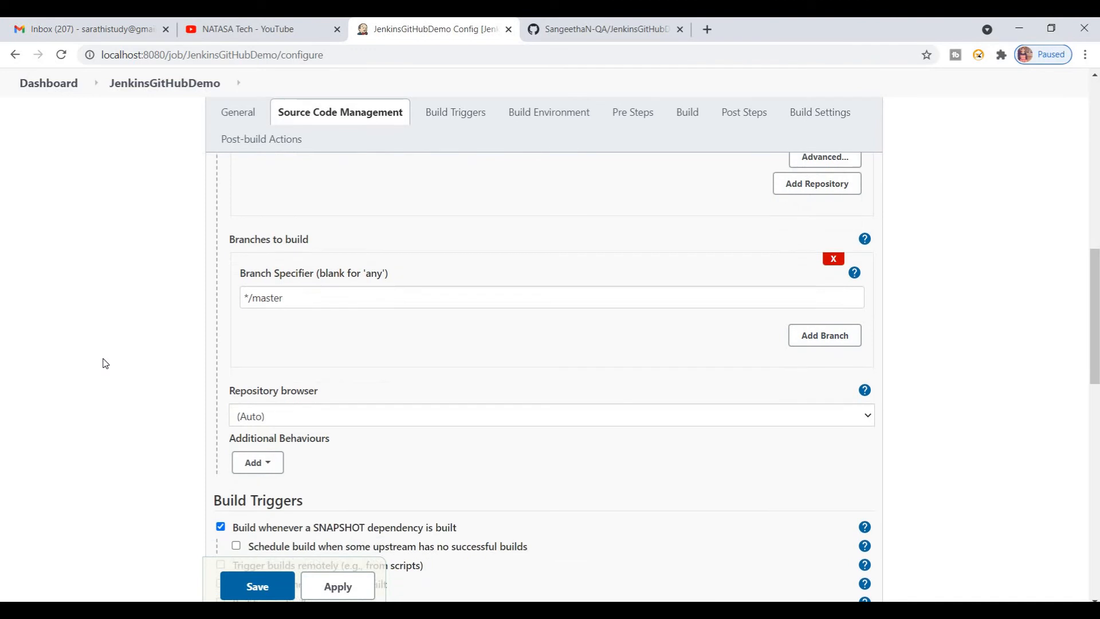
pyautogui.scroll(-2, 106, 363)
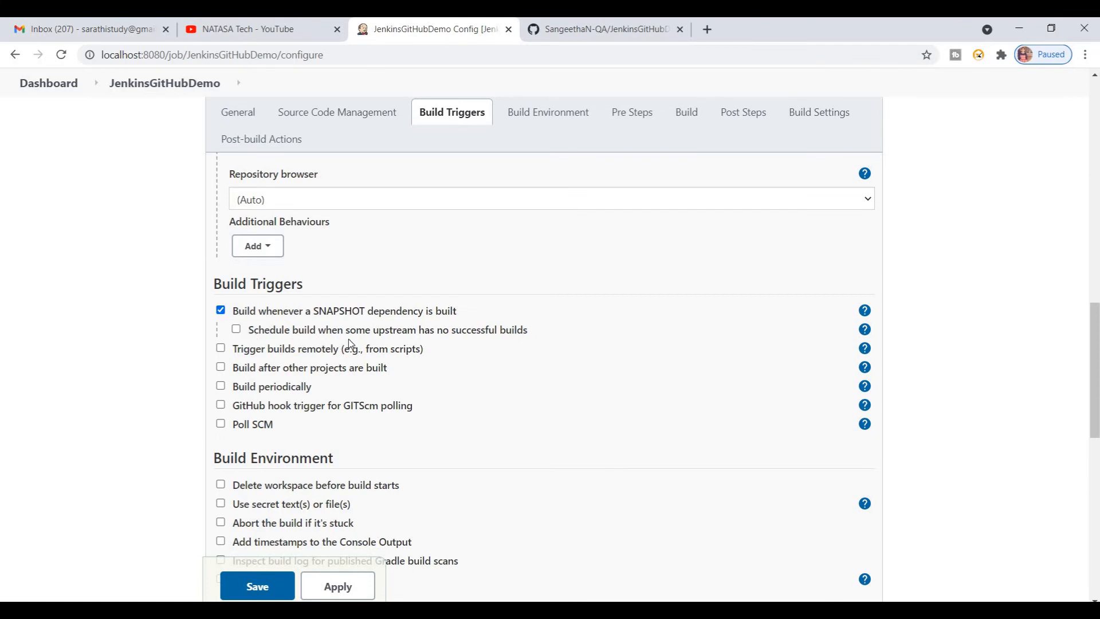
pyautogui.click(221, 310)
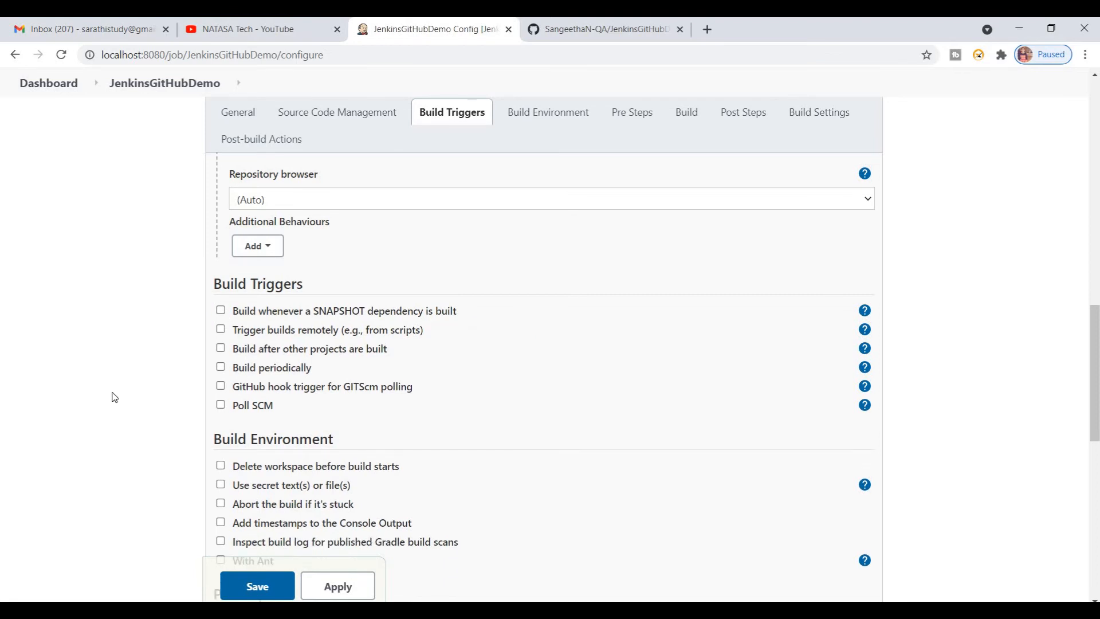
# Step: Review the remaining build settings, apply and save the job configuration, and start a build of JenkinsGitHubDemo
pyautogui.scroll(-8, 114, 397)
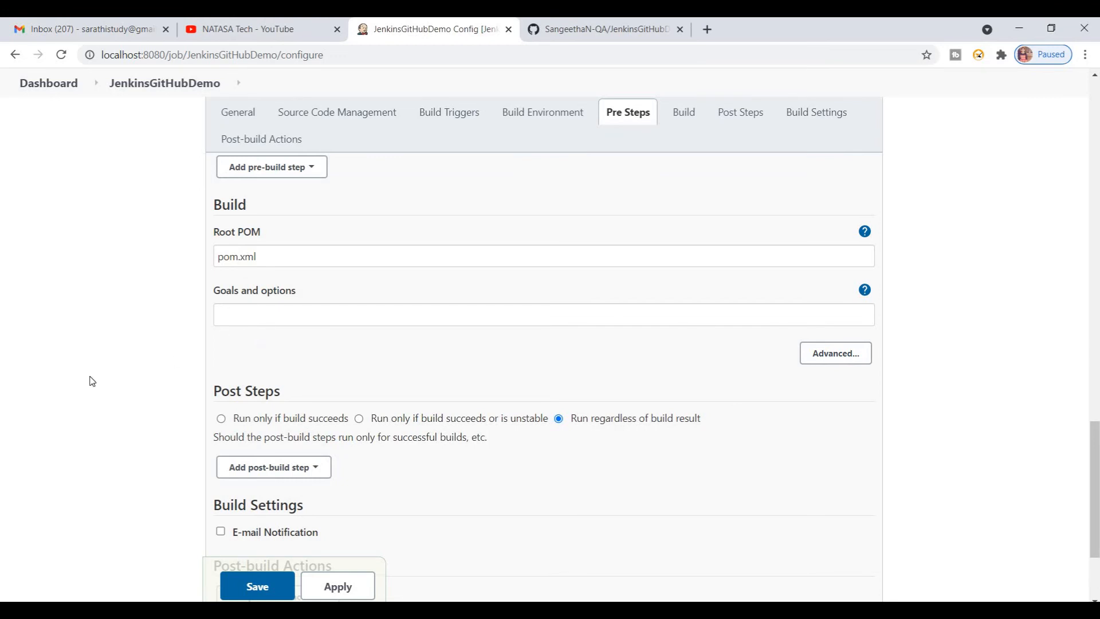
pyautogui.scroll(-3, 92, 381)
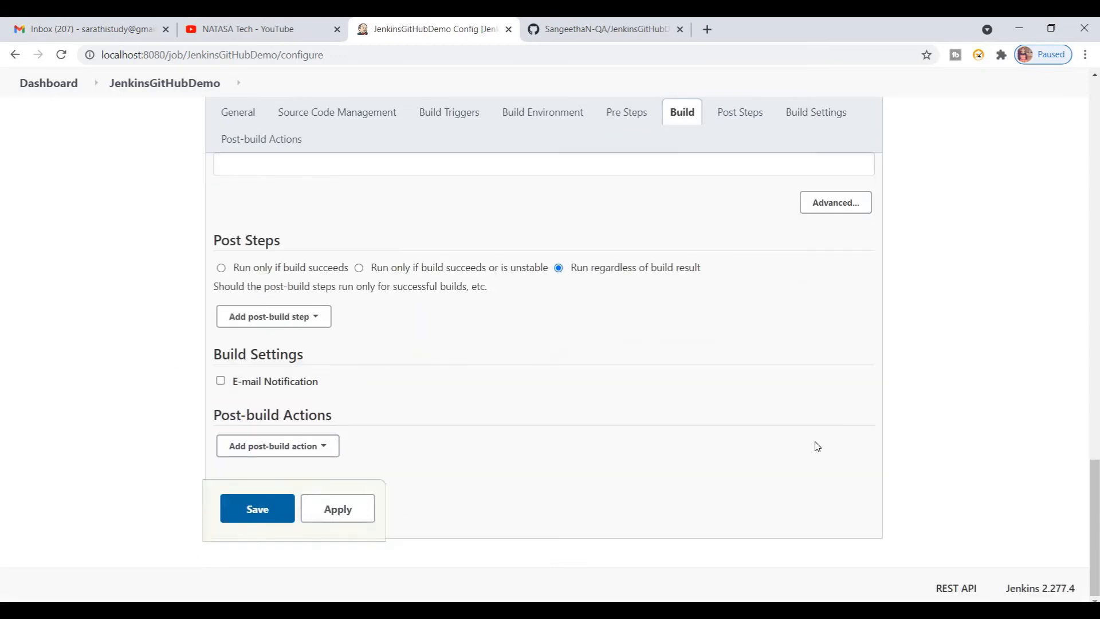
pyautogui.click(1094, 342)
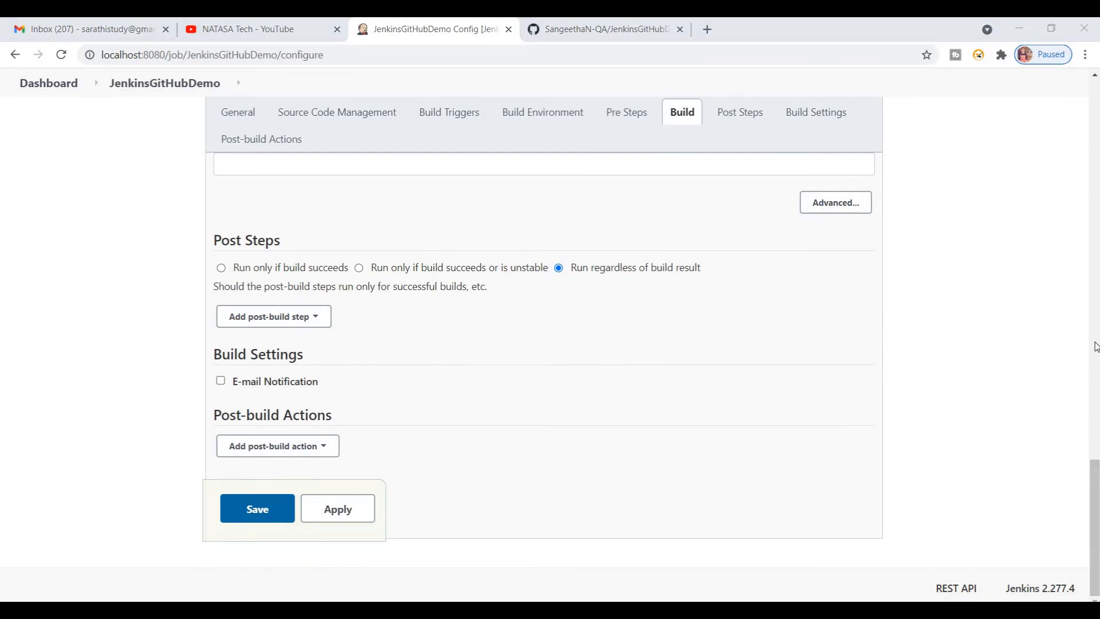
pyautogui.moveTo(1097, 488); pyautogui.dragTo(1096, 90)
pyautogui.moveTo(1095, 184); pyautogui.dragTo(1095, 525)
pyautogui.click(360, 516)
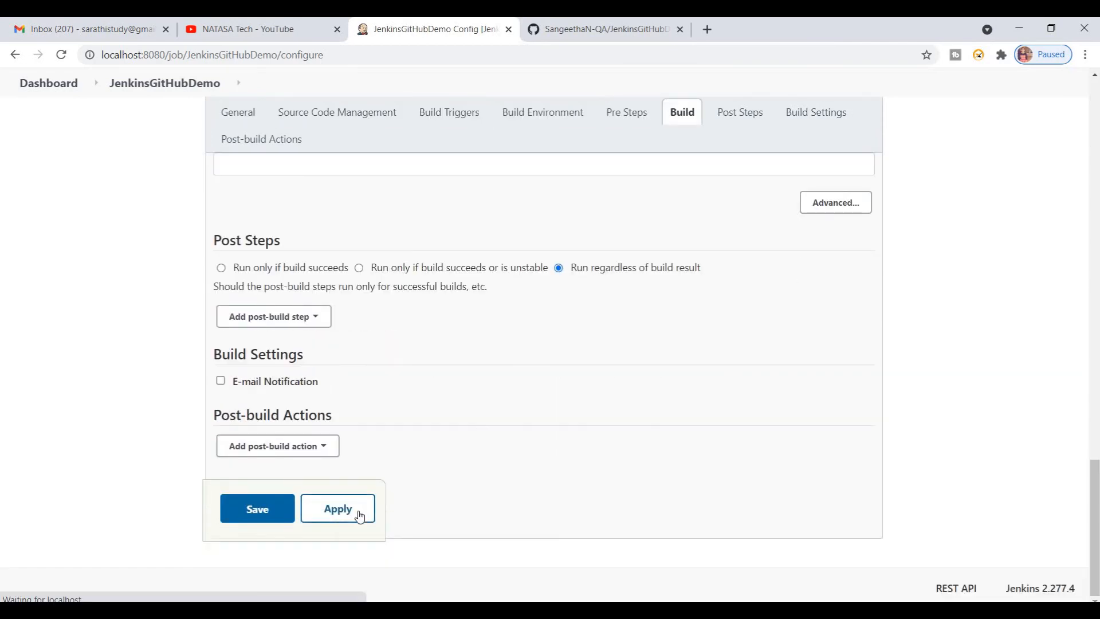
pyautogui.click(259, 516)
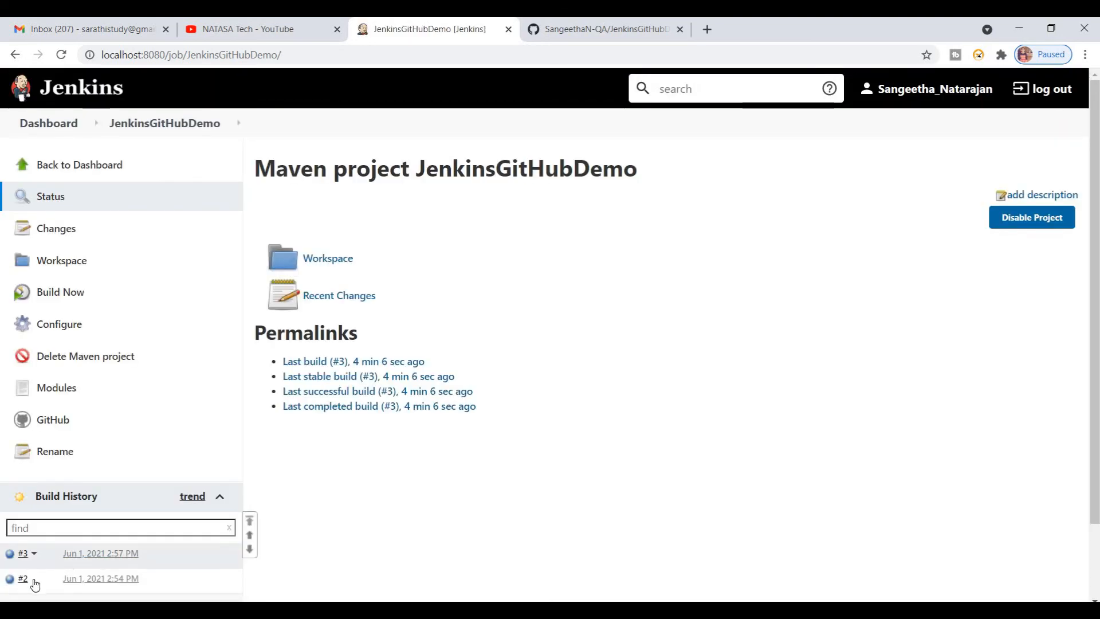
pyautogui.click(67, 299)
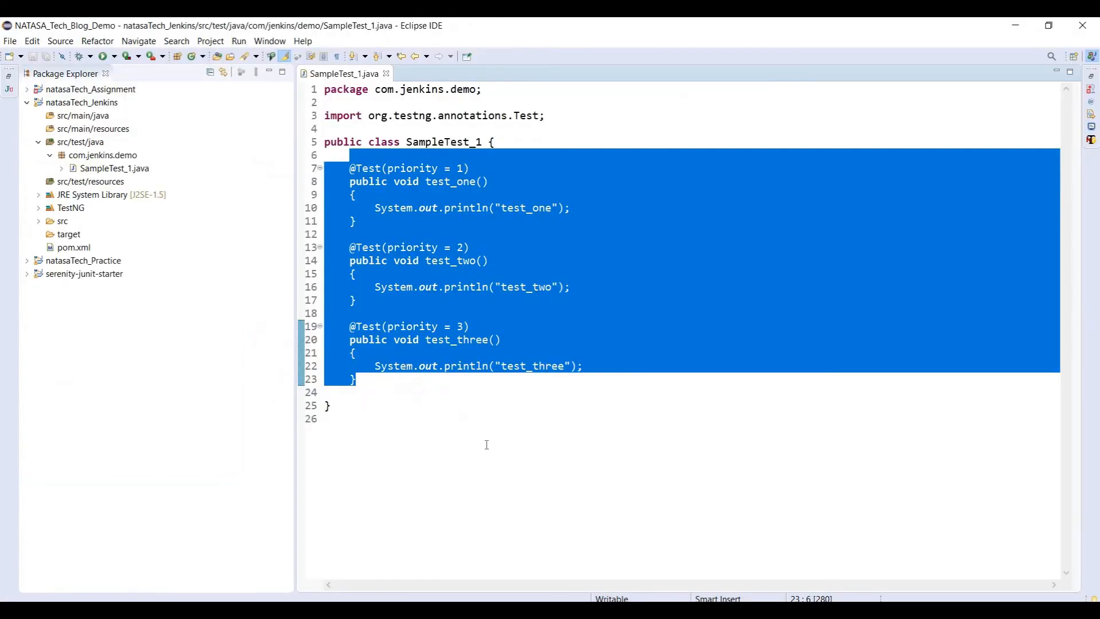
# Step: Return from the SampleTest_1 code to Jenkins and open the console output of JenkinsGitHubDemo build #4
pyautogui.click(486, 444)
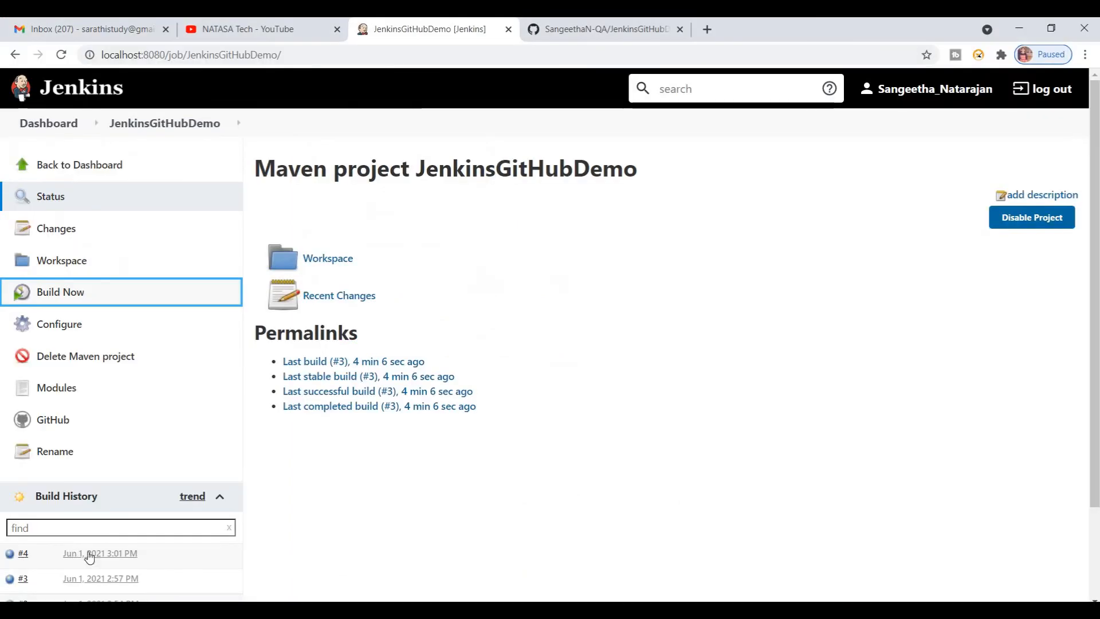
pyautogui.click(24, 554)
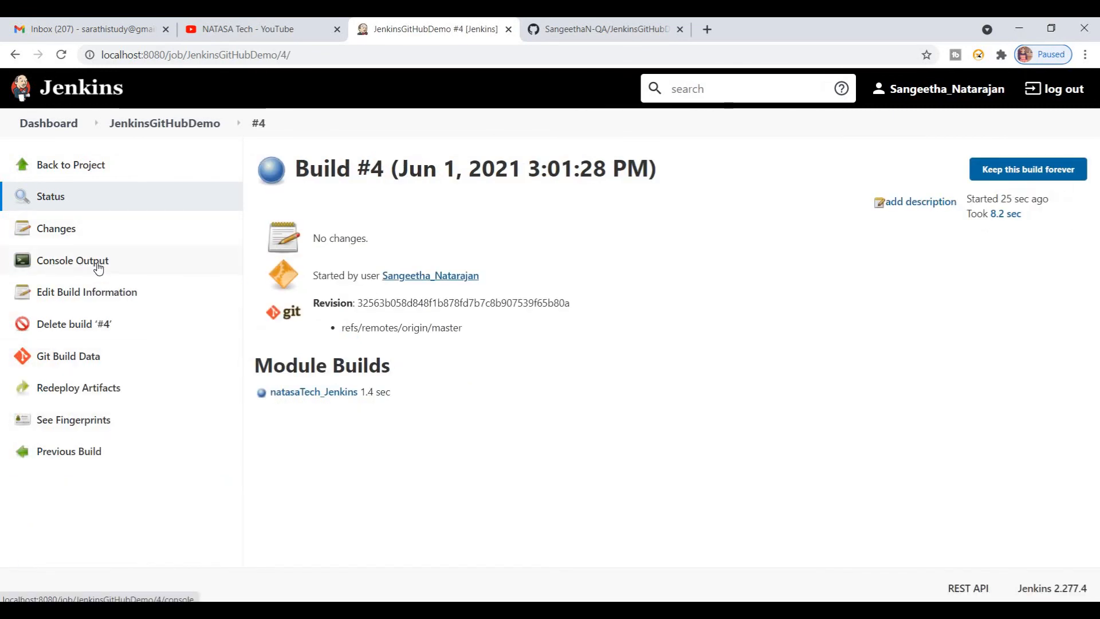
pyautogui.click(99, 267)
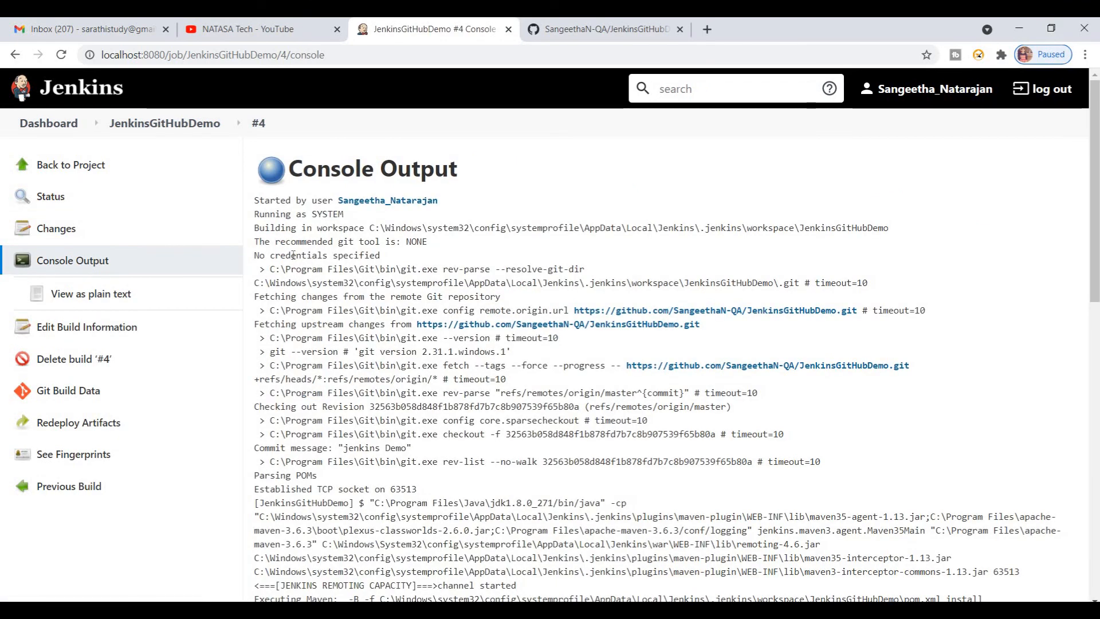
# Step: Examine build #4's console log from the repository fetch to the final build result, and return to the dashboard
pyautogui.doubleClick(293, 254)
pyautogui.moveTo(1098, 178); pyautogui.dragTo(1098, 473)
pyautogui.moveTo(359, 381); pyautogui.dragTo(286, 380)
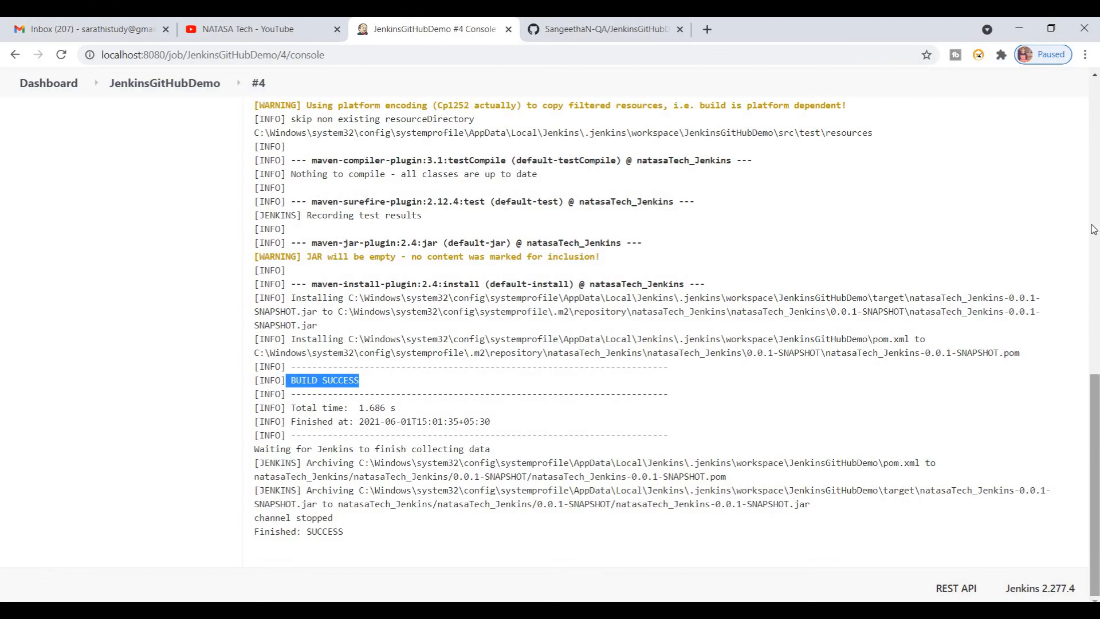
pyautogui.scroll(10, 1093, 247)
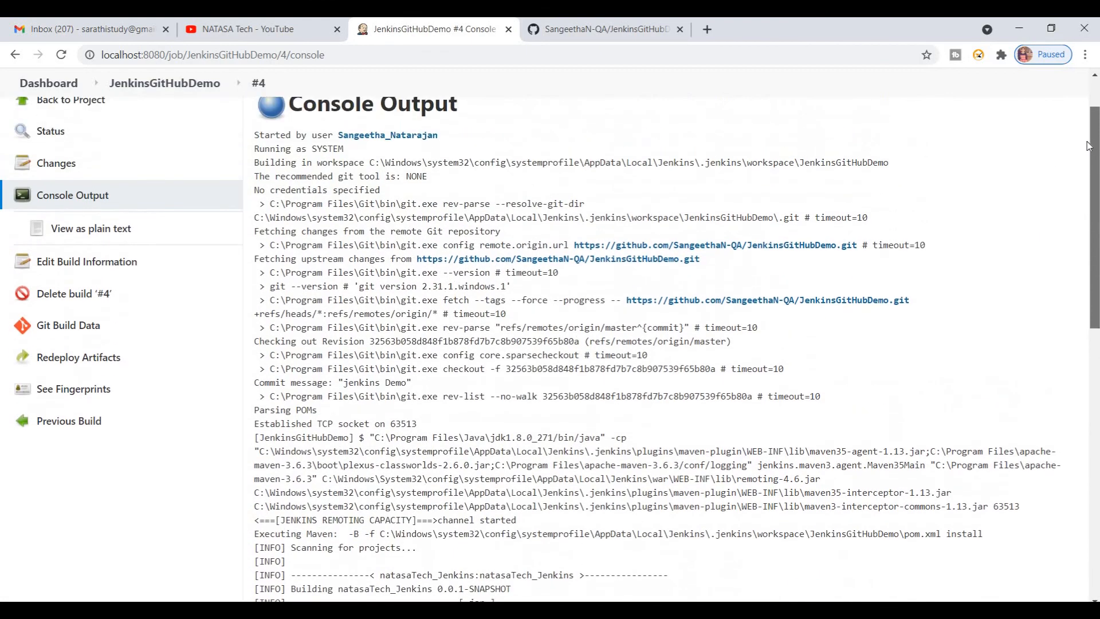
pyautogui.scroll(1, 1088, 144)
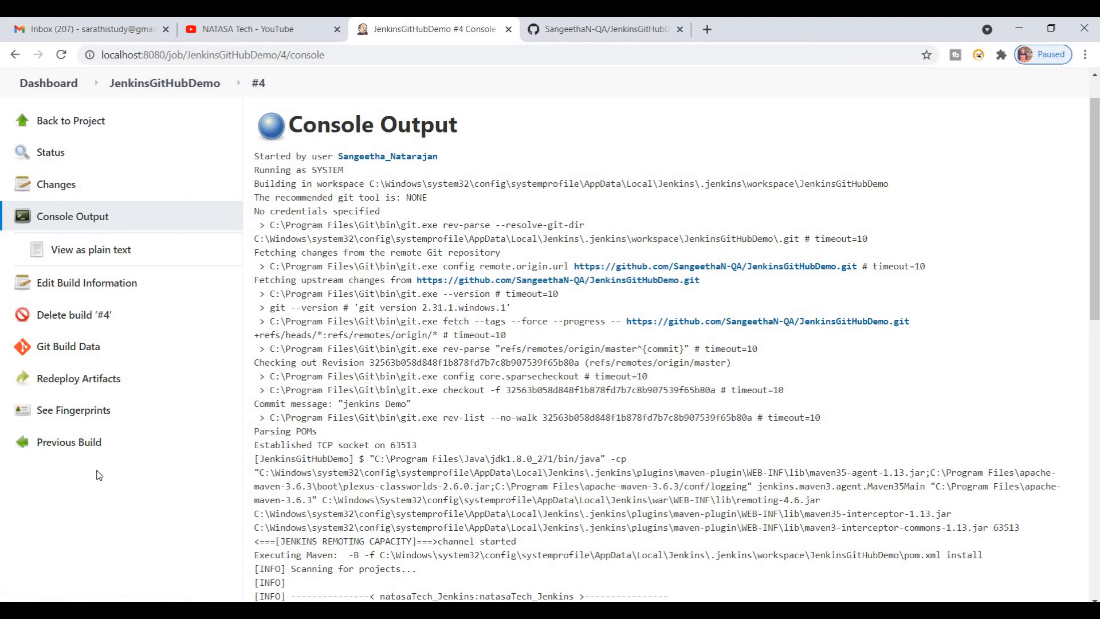
pyautogui.click(68, 94)
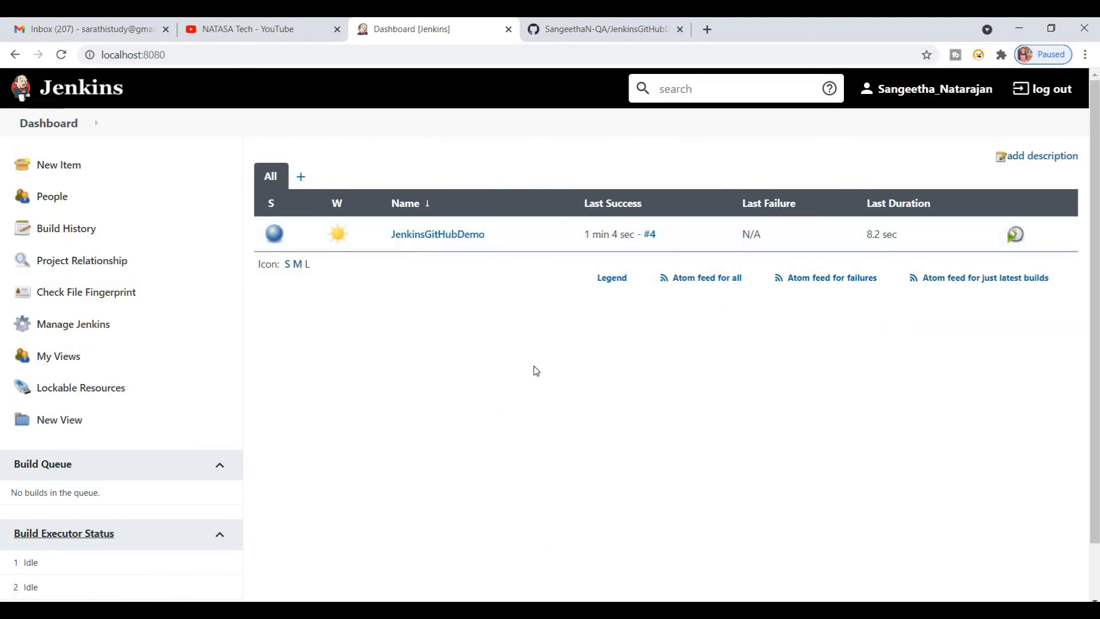